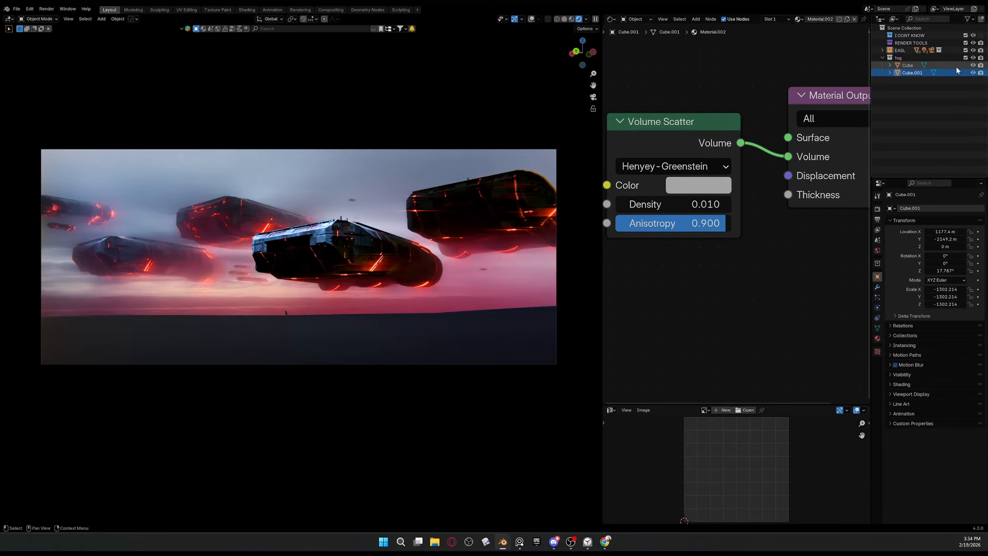
Step: Compare the Volume Scatter settings of the two cubes in the fog collection
left_click(957, 66)
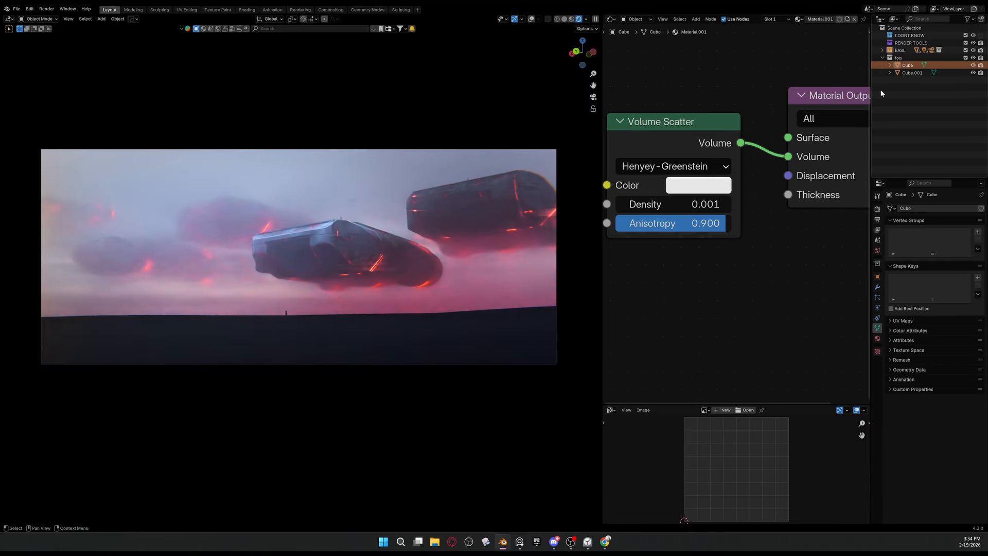
left_click(900, 72)
left_click(904, 65)
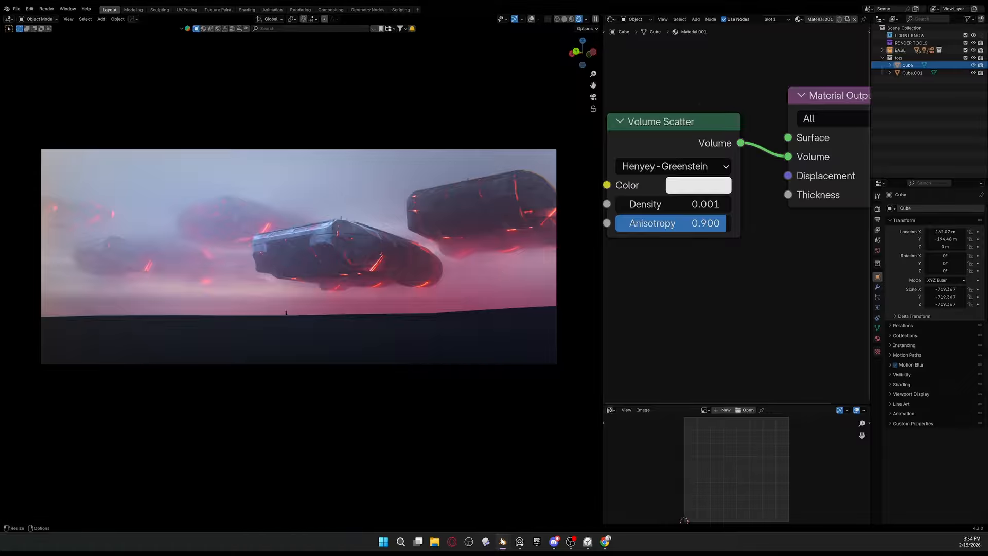
left_click(564, 18)
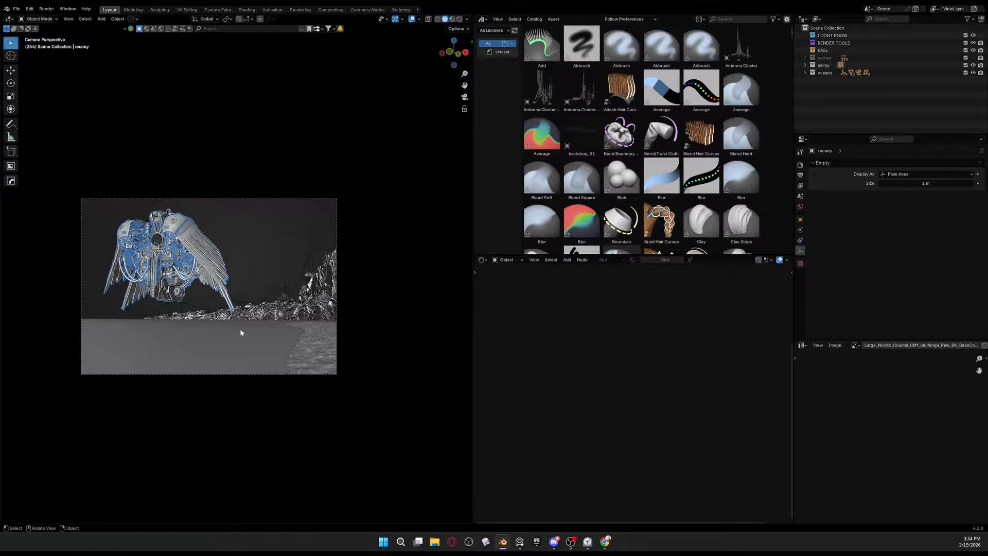
Step: Inspect the winged machine and its surroundings up close in walk navigation and return to the framed camera view
left_click_drag(234, 304, 250, 298)
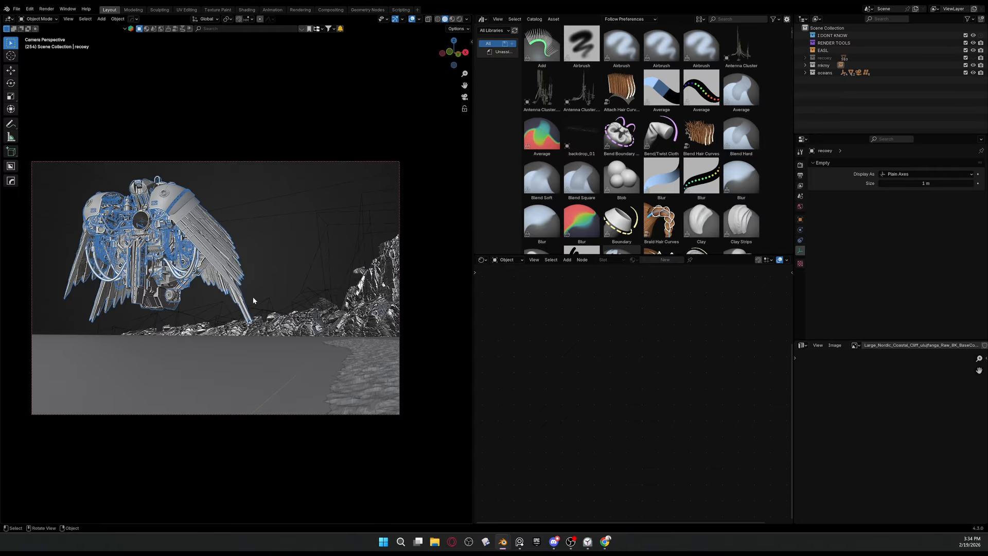
left_click_drag(252, 300, 266, 320)
key("shift+grave")
key("w")
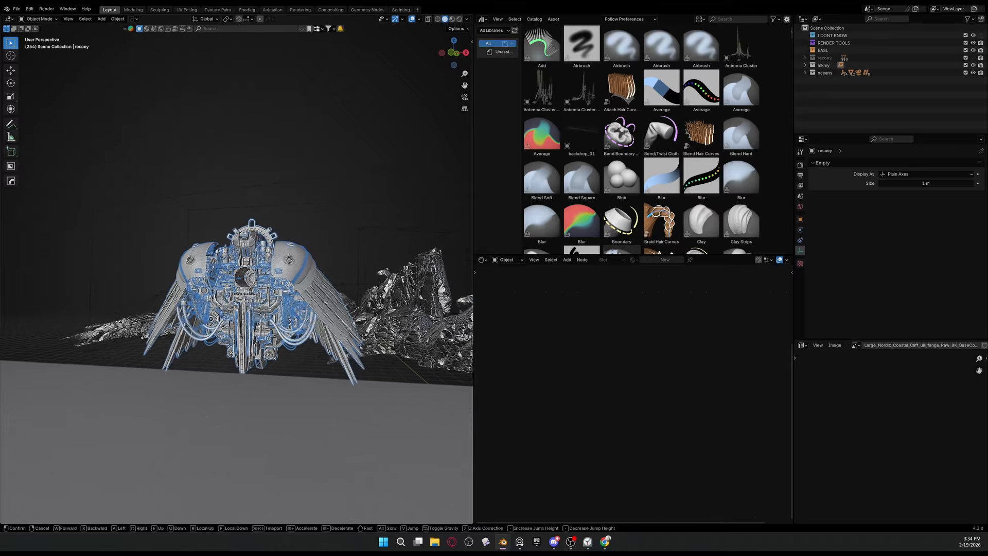
key("w")
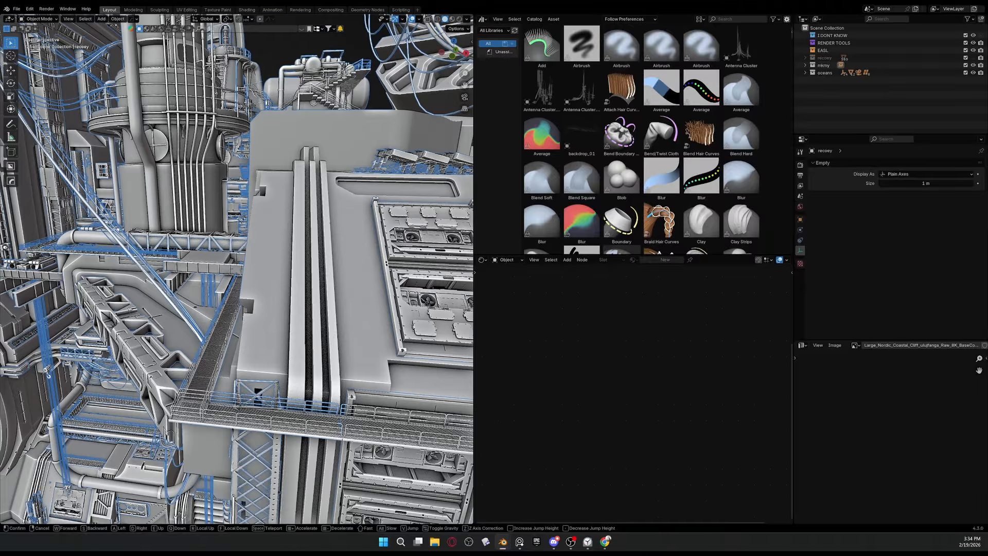
key("Escape")
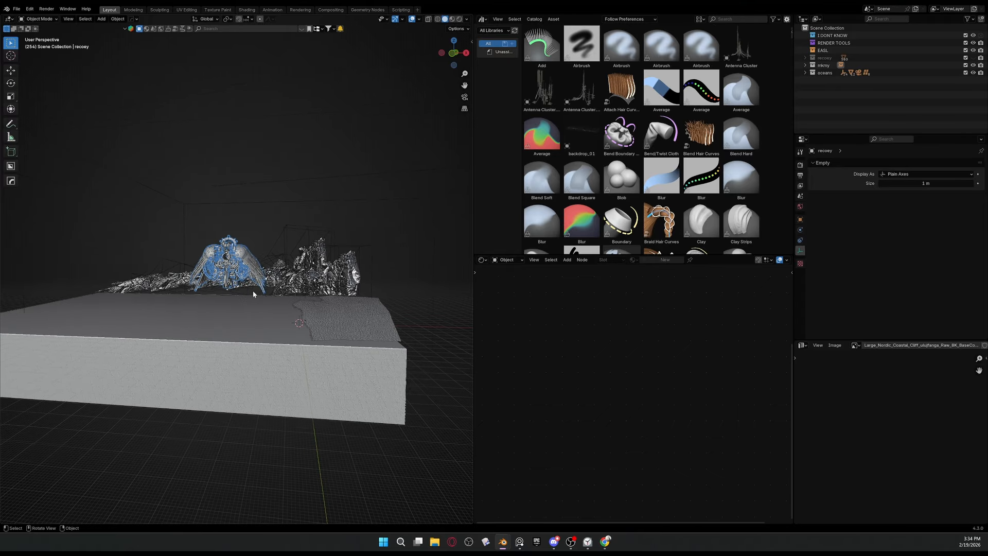
key("KP_0")
key("Home")
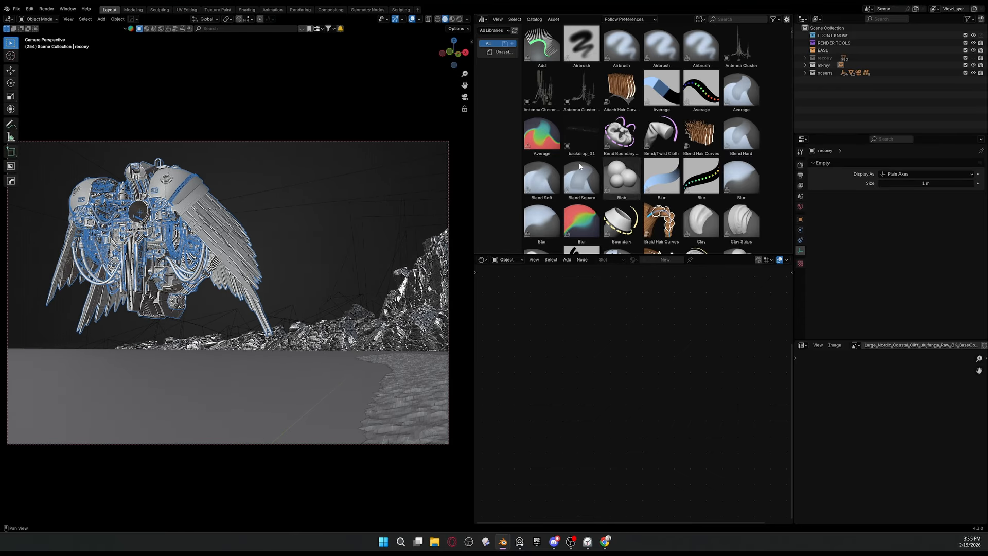
Step: View the coastal scene from outside the camera and inspect the Volume Scatter settings of its two overlapping fog cubes
middle_click(388, 166)
scroll(388, 166, "down", 8)
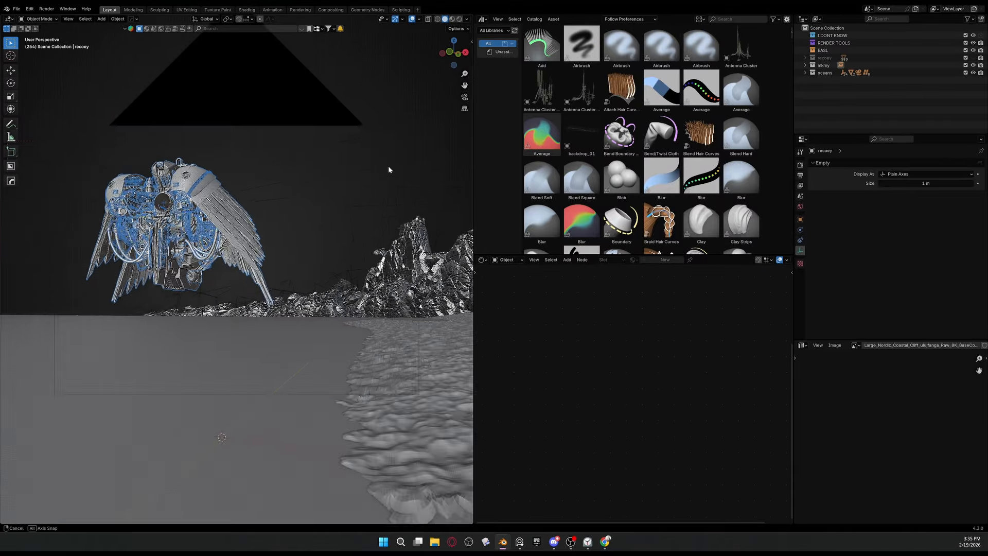
mouse_move(386, 175)
left_mouse_down()
mouse_move(373, 191)
mouse_move(378, 177)
left_mouse_up()
left_click(377, 176)
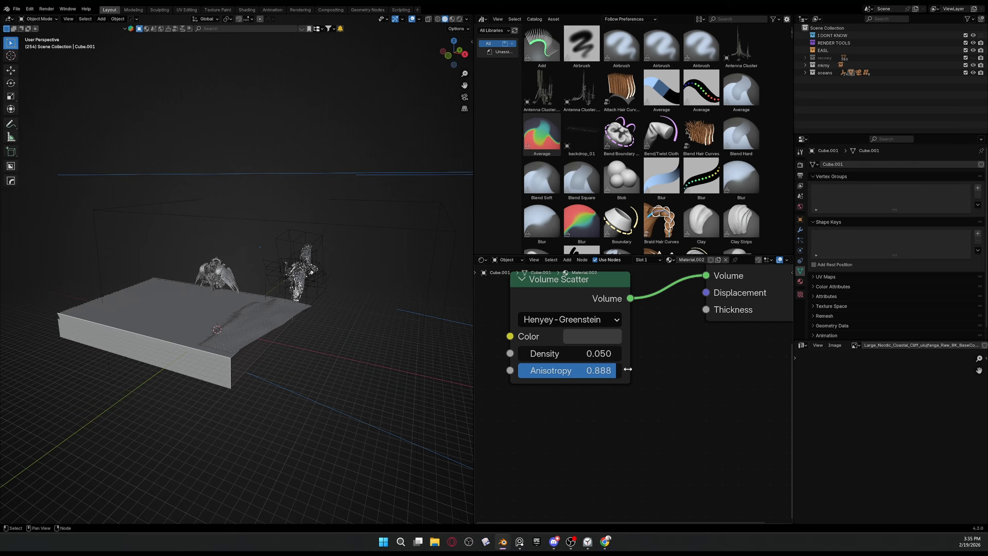
left_click(247, 222)
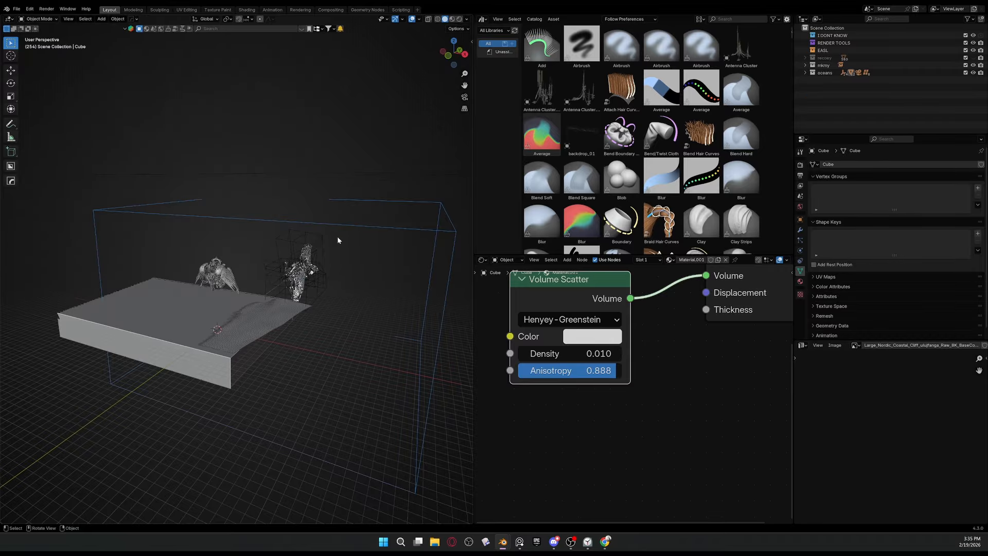
left_click_drag(337, 238, 285, 246)
left_click(174, 171)
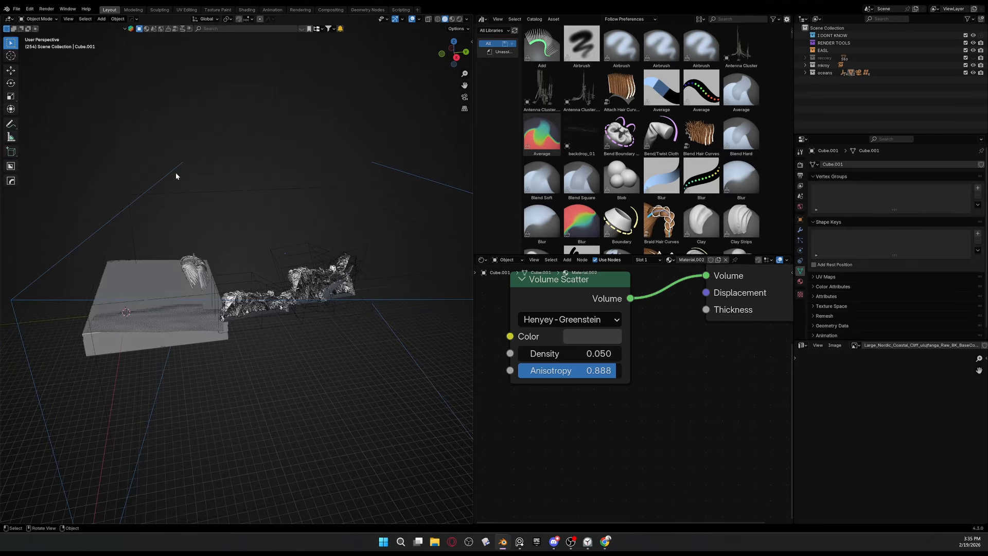
left_click(131, 195)
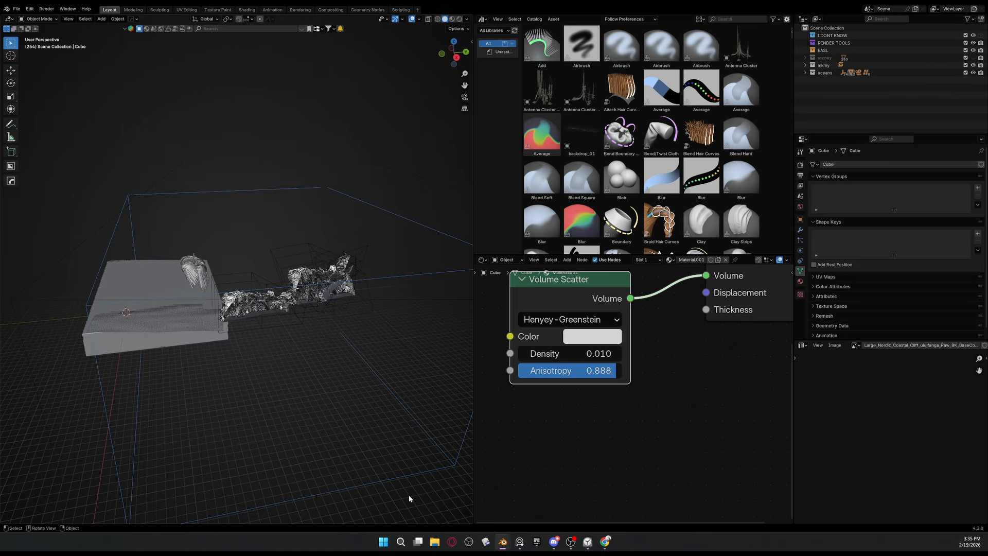
Step: Switch to the PureRef board and focus on the blue winged-machine reference image
mouse_move(519, 541)
left_click(548, 496)
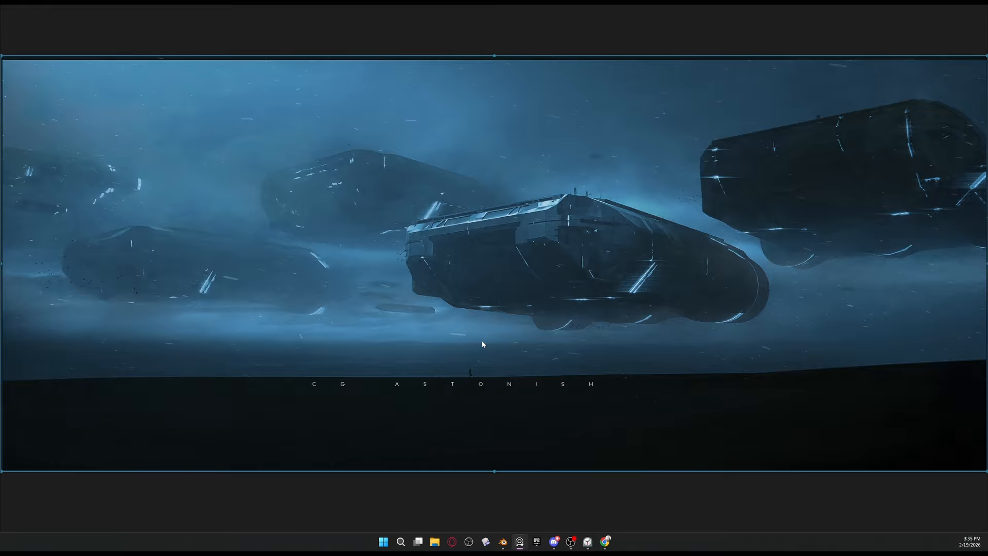
scroll(482, 344, "down", 4)
left_click_drag(318, 327, 558, 327)
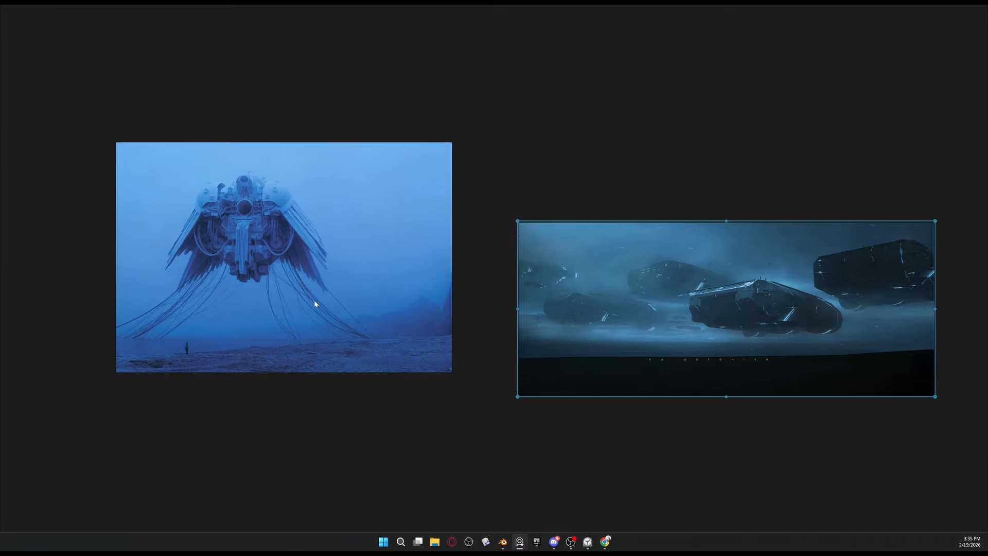
double_click(314, 303)
left_click(82, 259)
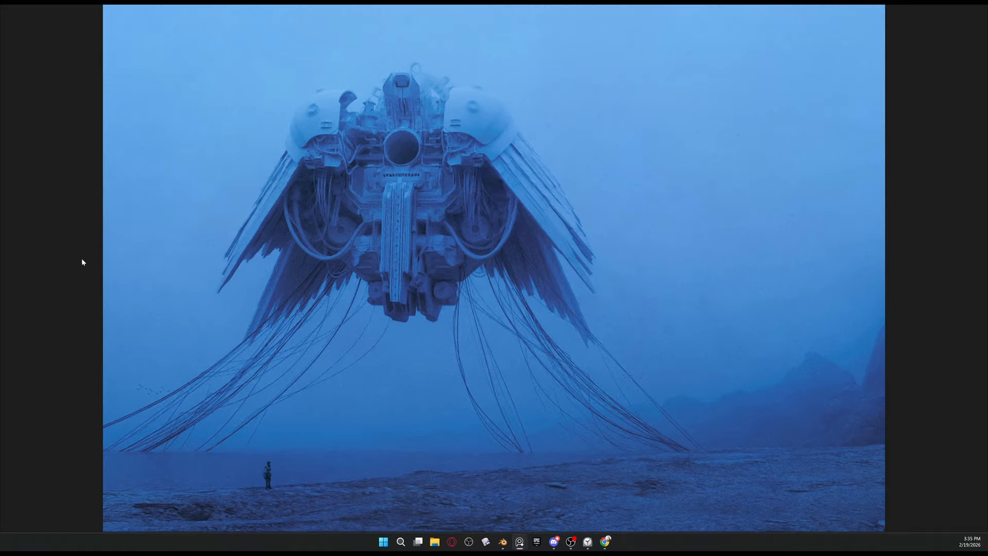
Step: Examine the winged machine, hanging cables, shoreline figure and fog falloff in the blue reference image
scroll(72, 249, "down", 3)
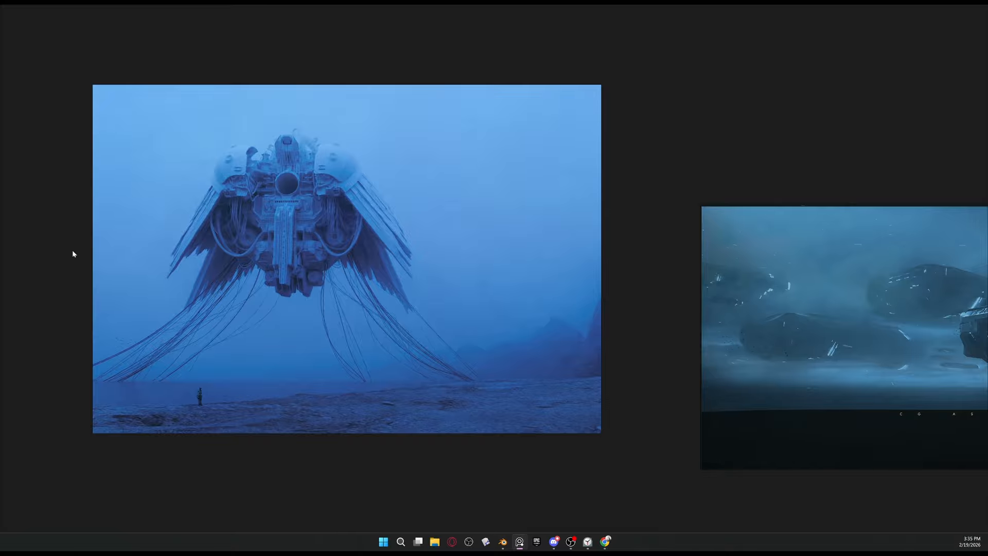
scroll(173, 266, "up", 8)
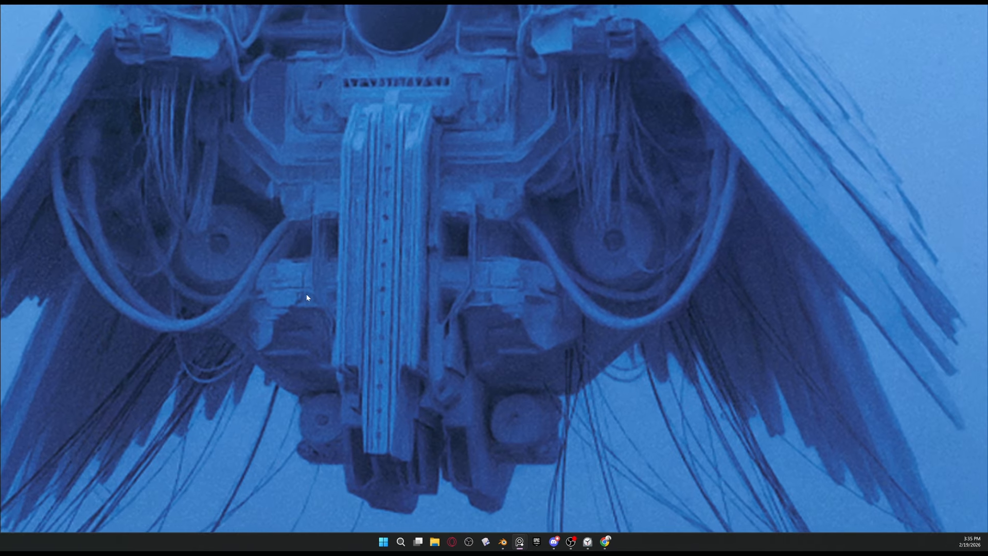
double_click(307, 297)
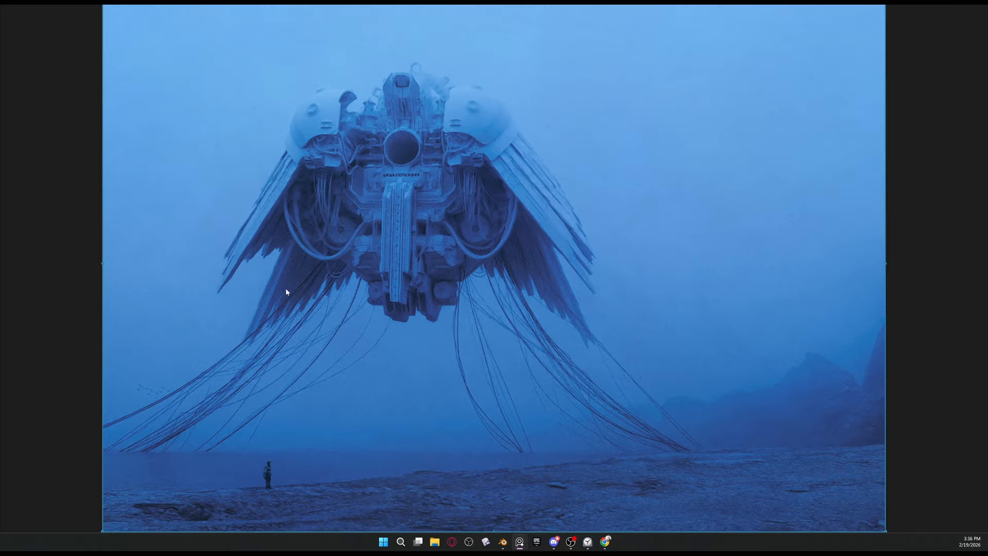
scroll(293, 285, "down", 1)
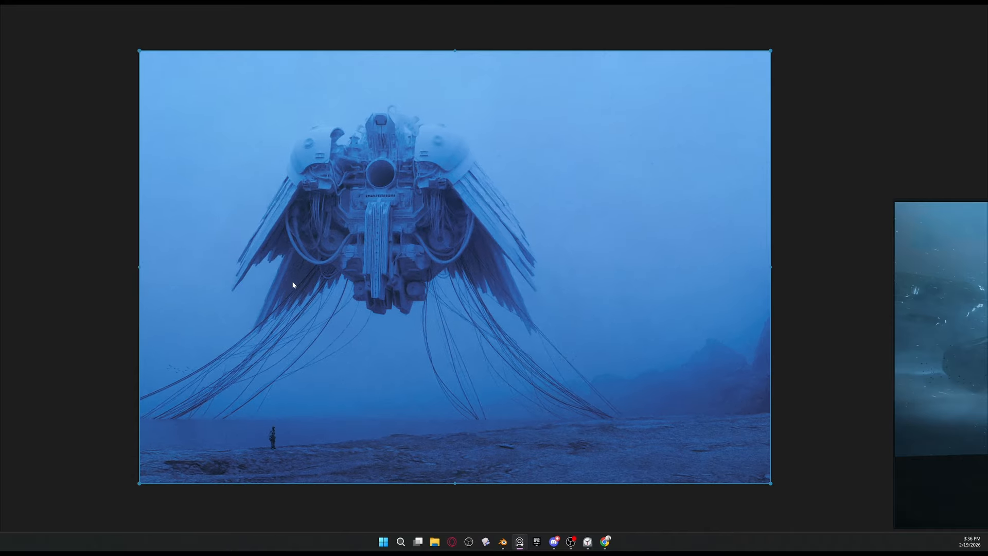
scroll(293, 285, "up", 1)
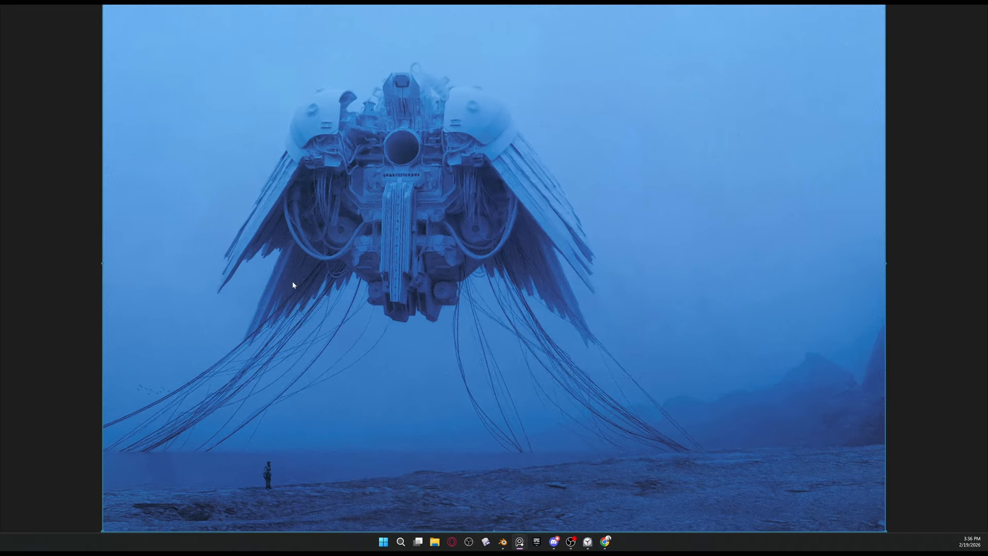
scroll(282, 292, "up", 5)
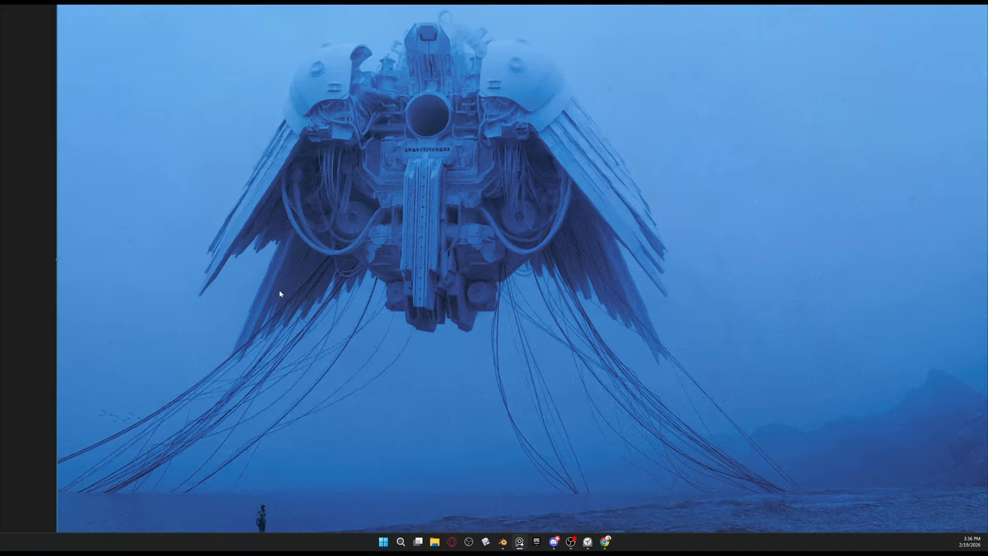
left_click_drag(280, 291, 340, 283)
scroll(428, 272, "down", 4)
scroll(360, 278, "down", 2)
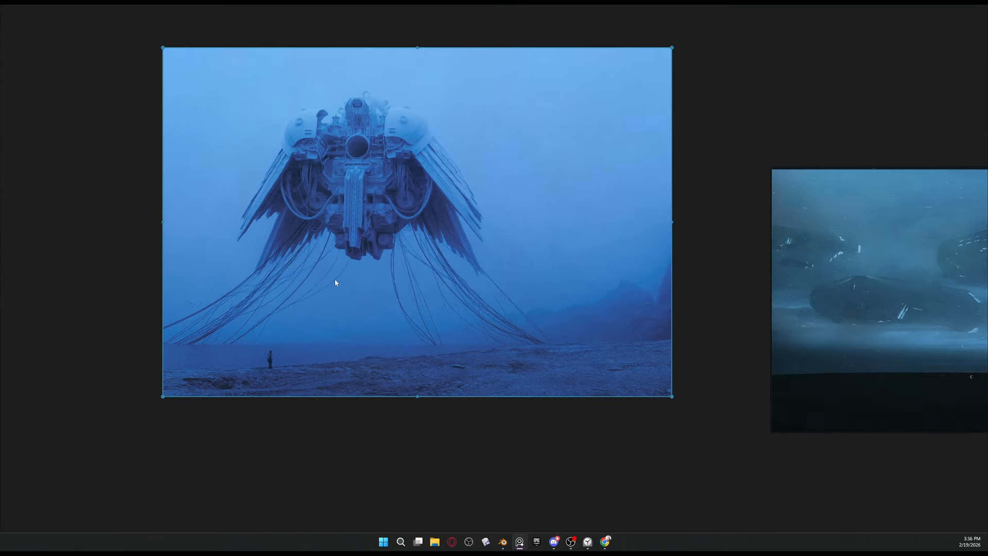
scroll(308, 329, "up", 6)
scroll(426, 305, "down", 6)
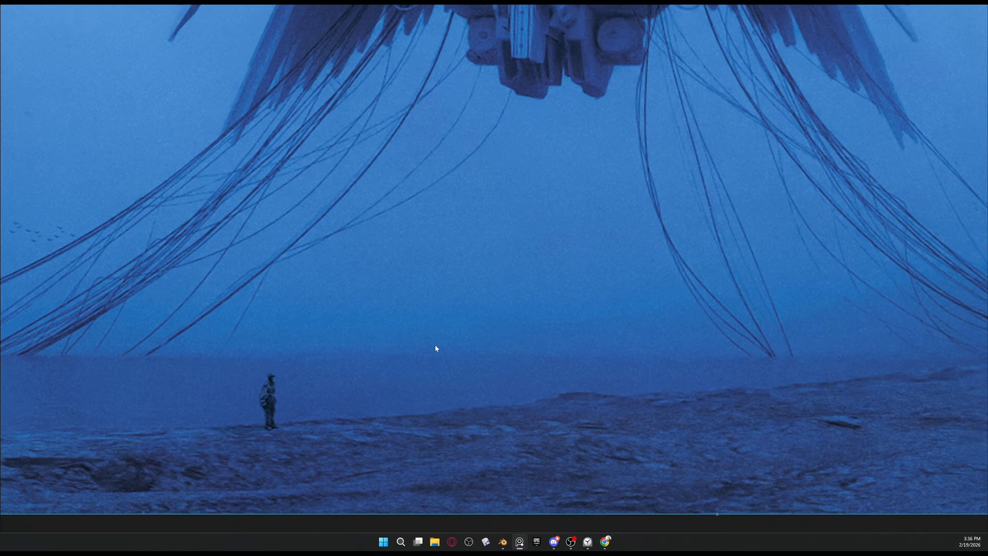
left_click_drag(483, 265, 405, 307)
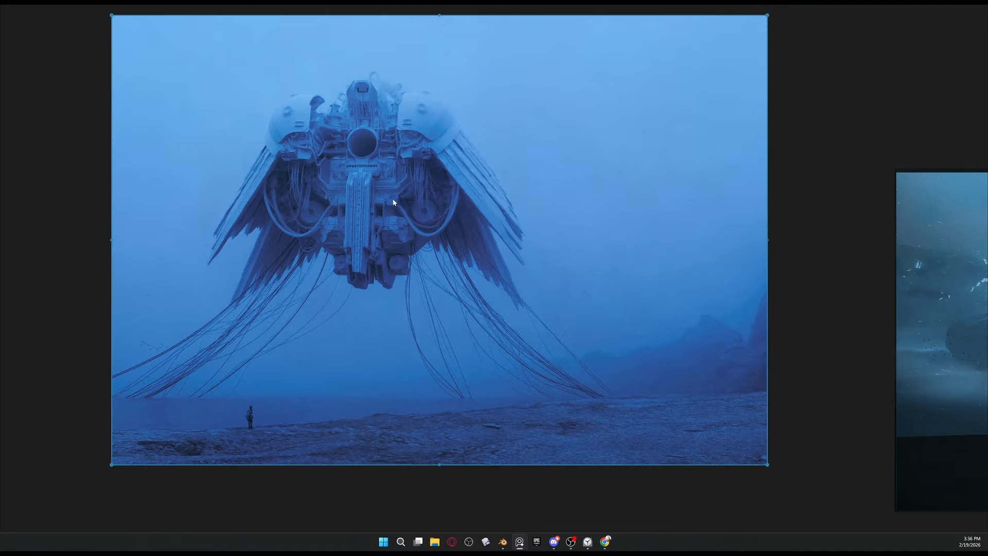
Step: Examine the fog depth around the grey towers in the ASTONISH reference image
scroll(394, 202, "down", 2)
scroll(395, 202, "down", 4)
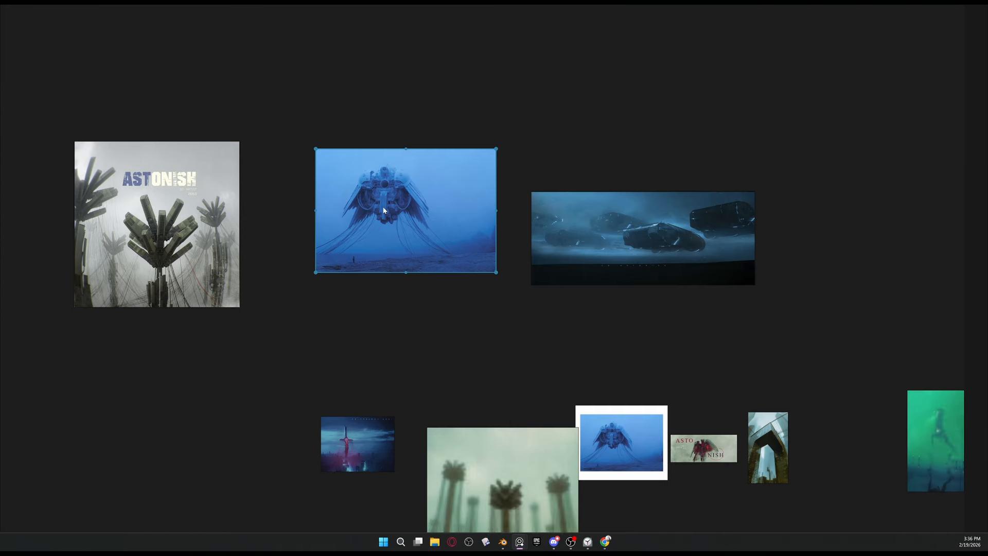
left_click_drag(259, 224, 365, 231)
scroll(365, 232, "up", 5)
scroll(87, 216, "down", 1)
left_click_drag(87, 216, 440, 168)
scroll(303, 237, "up", 2)
scroll(303, 237, "up", 2)
scroll(429, 200, "down", 2)
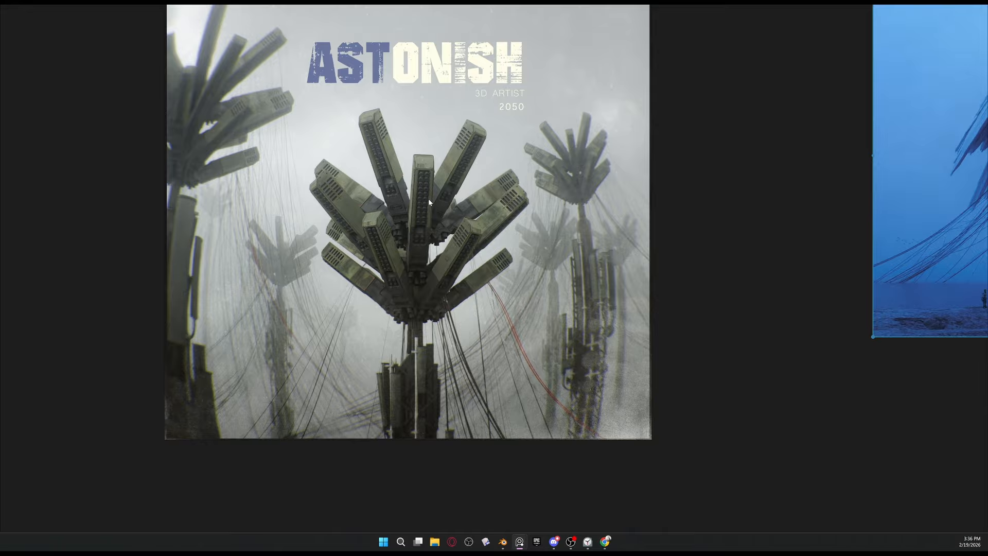
scroll(428, 198, "down", 4)
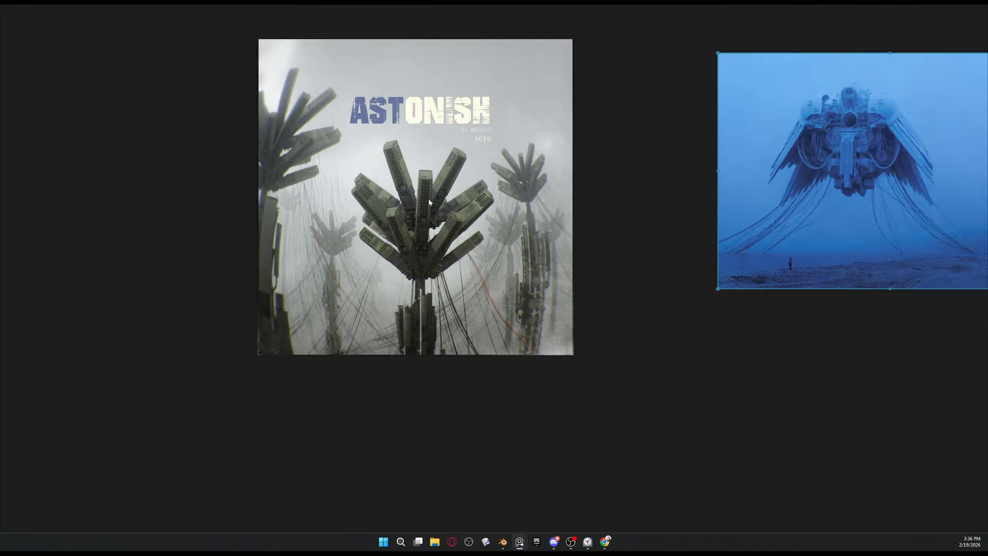
Step: Draw a temporary mark on the sky beside the winged machine in the blue reference image and erase it
left_click_drag(627, 173, 448, 198)
scroll(447, 198, "up", 1)
double_click(537, 189)
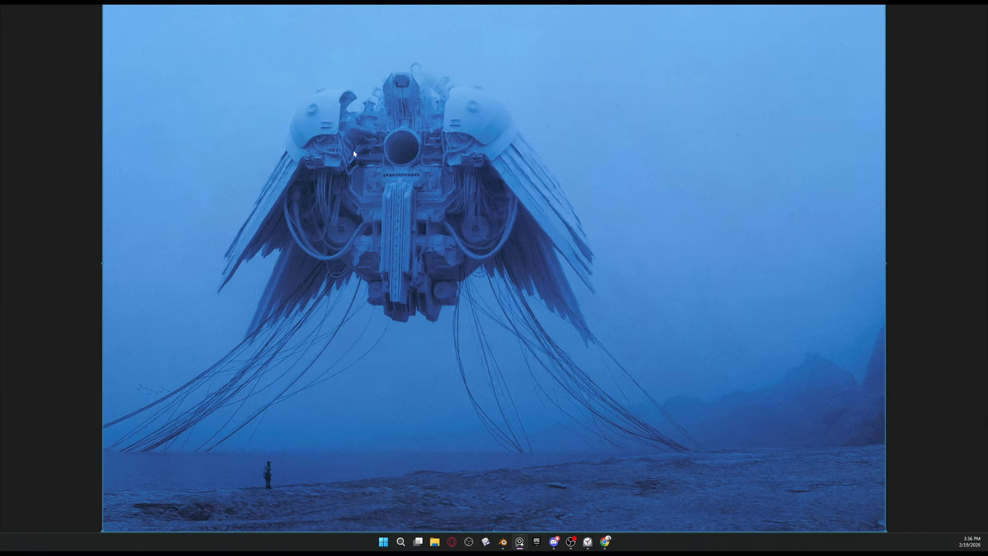
key("d")
mouse_move(635, 109)
left_mouse_down()
mouse_move(662, 179)
mouse_move(644, 165)
left_mouse_up()
key("e")
key("d")
Step: Draw a temporary mark on the sky above the hovering ships in the CG ASTONISH reference image and erase it
scroll(649, 205, "down", 3)
left_click_drag(648, 221, 474, 230)
scroll(721, 286, "up", 2)
left_click_drag(722, 286, 370, 216)
scroll(667, 246, "up", 2)
mouse_move(771, 246)
left_mouse_down()
mouse_move(666, 247)
mouse_move(490, 227)
left_mouse_up()
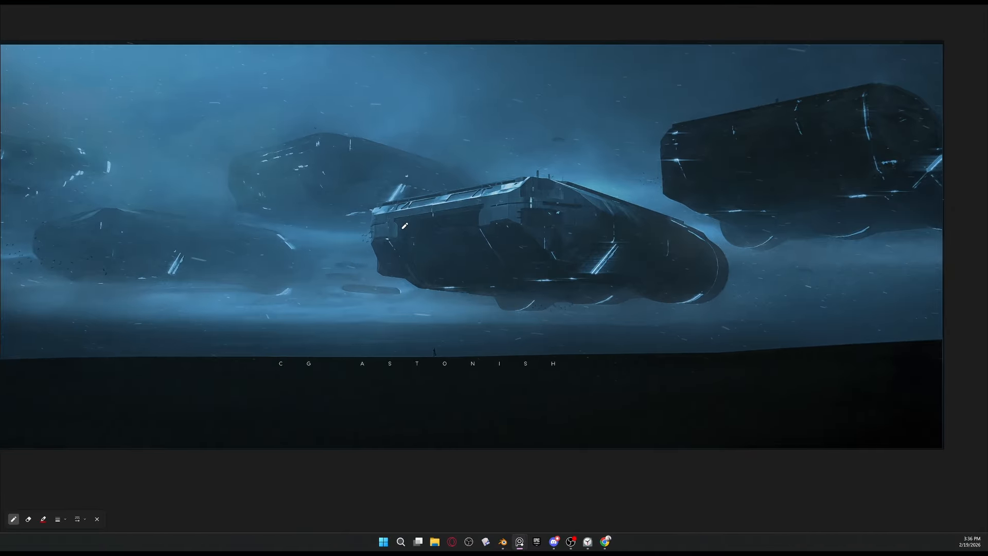
mouse_move(442, 110)
left_mouse_down()
mouse_move(396, 145)
mouse_move(447, 125)
left_mouse_up()
key("e")
left_click(447, 126)
key("d")
Step: Return to the blue winged-machine reference and examine its open sky and distant foggy cliffs
left_click_drag(380, 133, 597, 170)
scroll(581, 180, "down", 3)
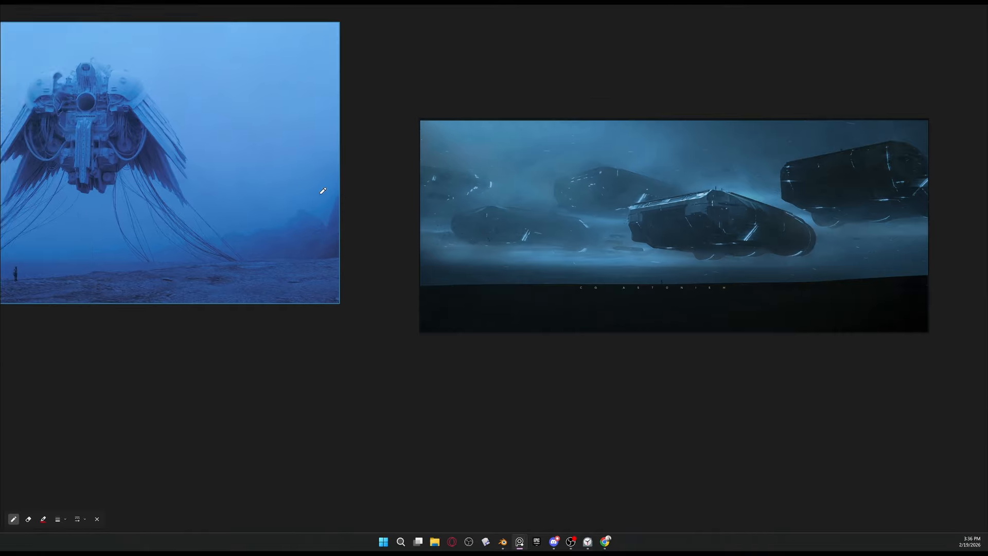
scroll(208, 167, "up", 3)
scroll(287, 203, "up", 2)
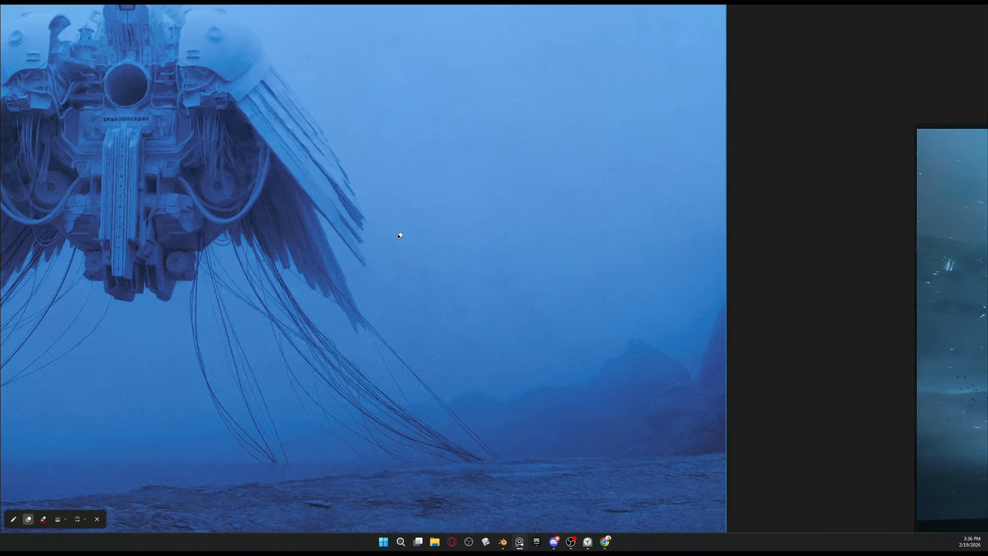
scroll(512, 265, "up", 1)
scroll(512, 266, "down", 2)
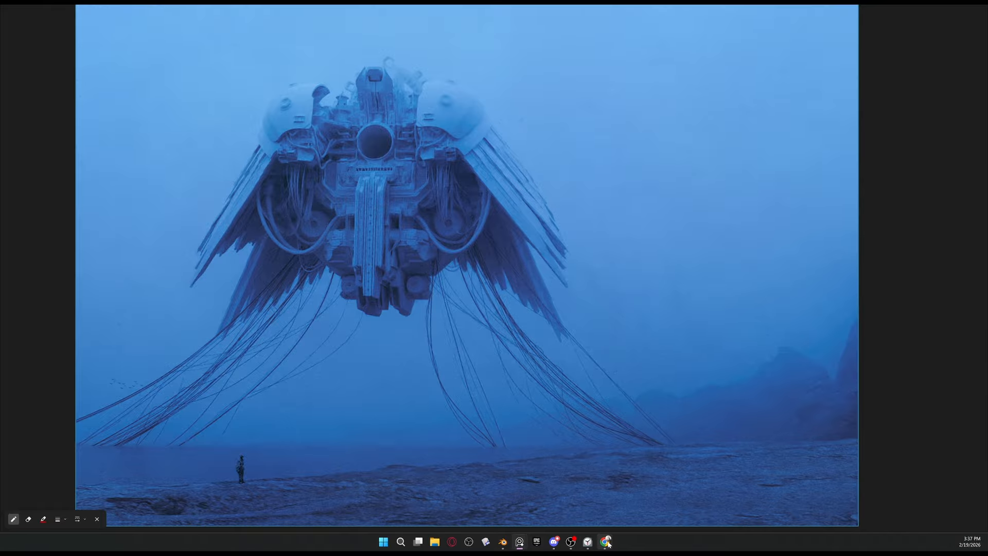
Step: Switch to the browser and look through the free sky HDRIs on the 2G Academy 3D Assets page
mouse_move(608, 543)
left_click(585, 520)
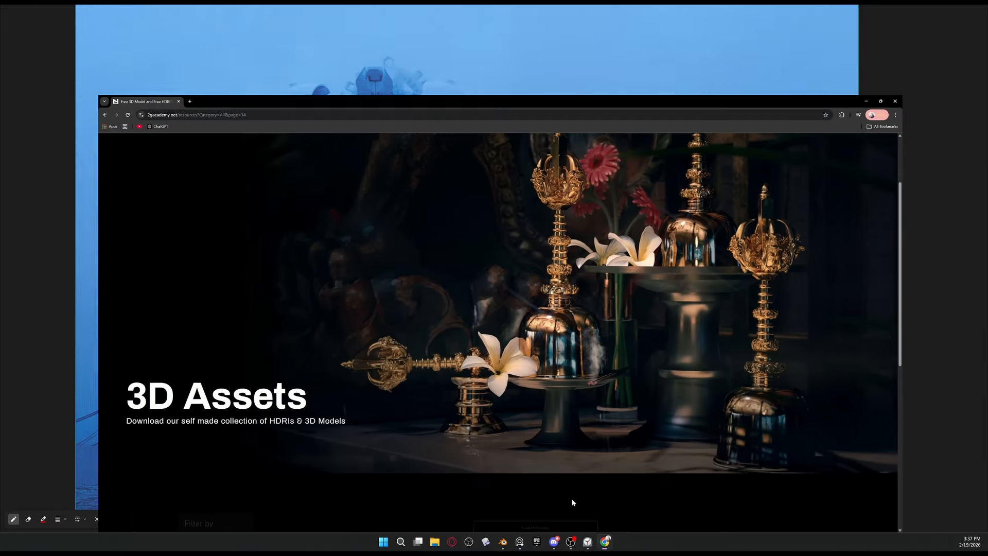
scroll(377, 240, "down", 2)
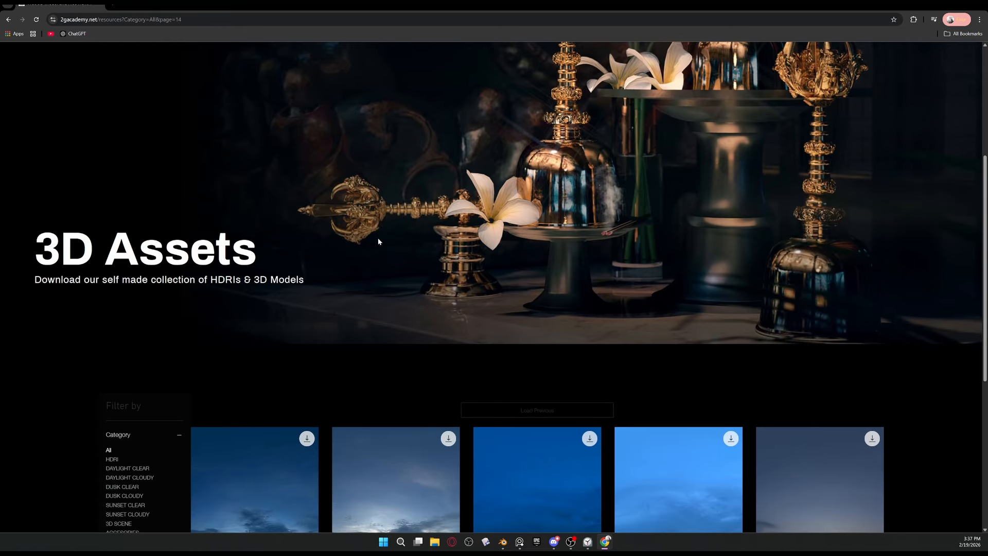
scroll(378, 240, "up", 2)
scroll(379, 242, "down", 3)
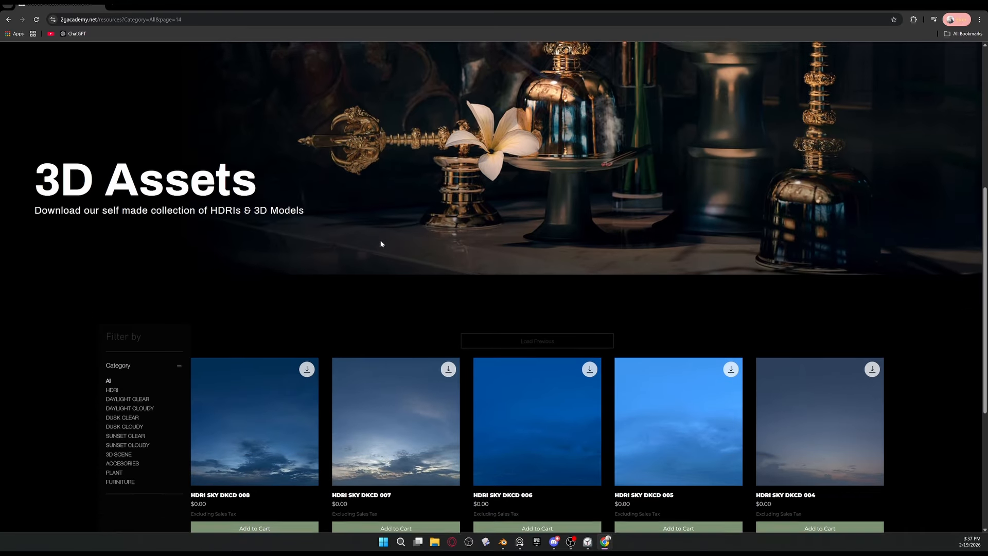
scroll(379, 241, "up", 6)
scroll(285, 139, "down", 6)
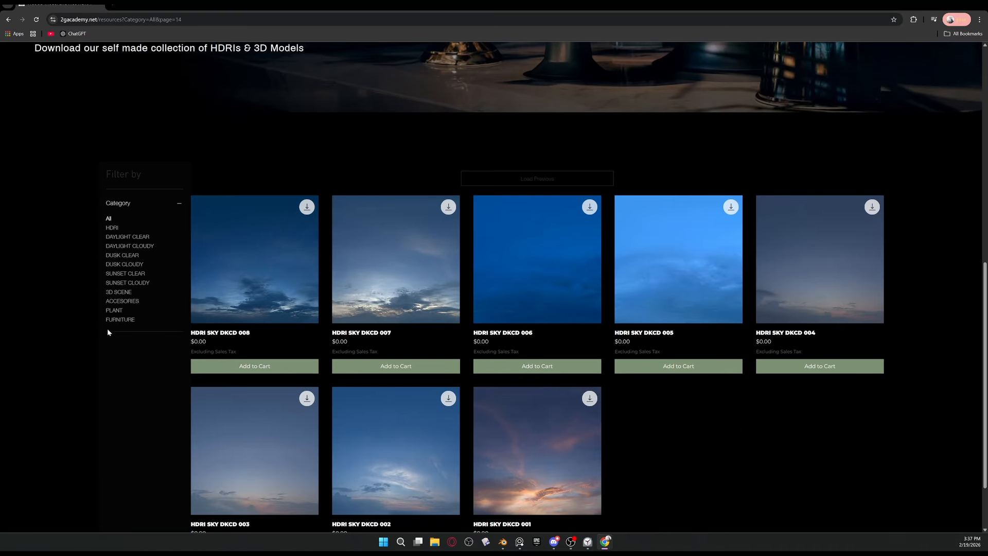
scroll(300, 278, "up", 4)
scroll(230, 214, "down", 3)
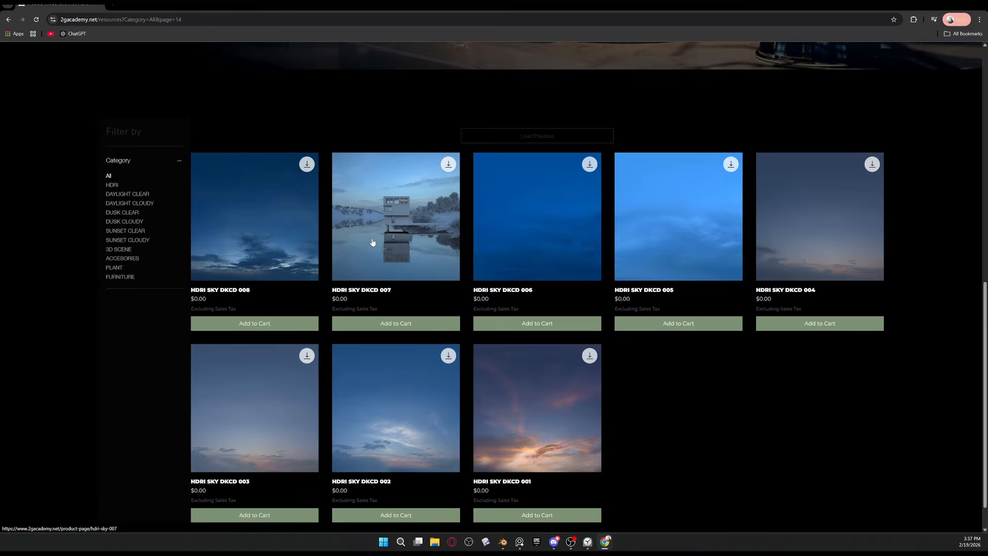
scroll(249, 289, "down", 1)
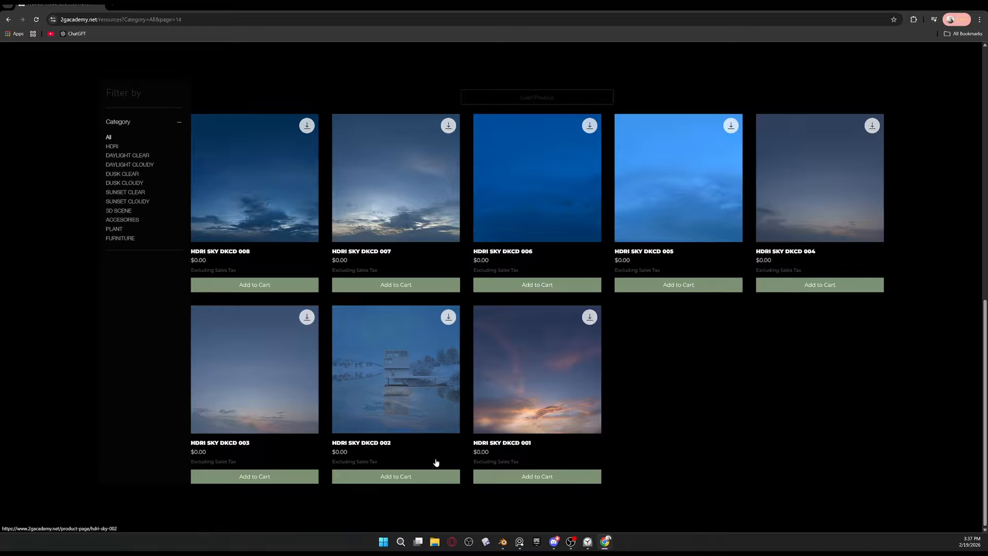
Step: Load the previous batch of sky HDRIs and look through the sunset and dusk skies, HDRI SKY DKCD 016 to 001
scroll(467, 261, "up", 4)
left_click(494, 324)
scroll(503, 300, "down", 4)
scroll(503, 300, "down", 4)
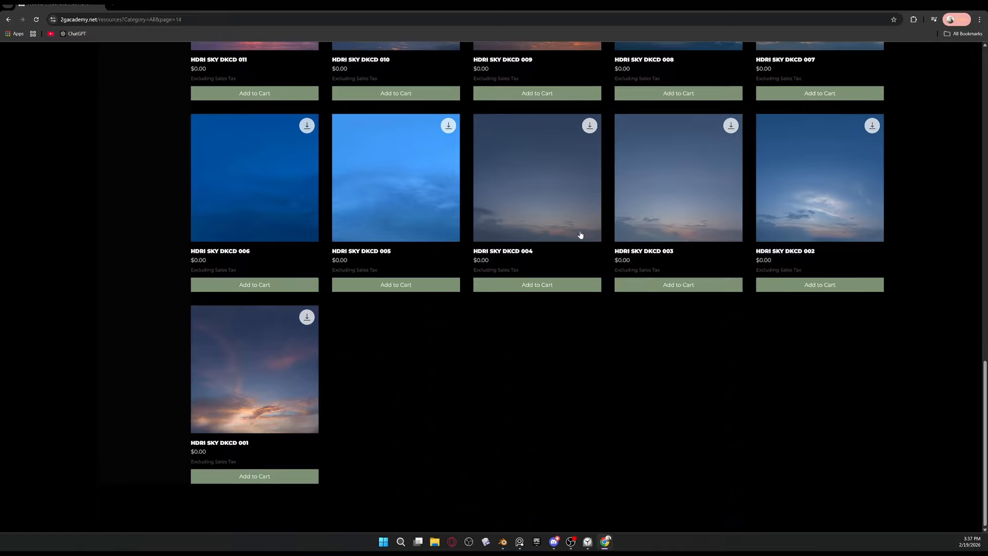
scroll(461, 233, "up", 10)
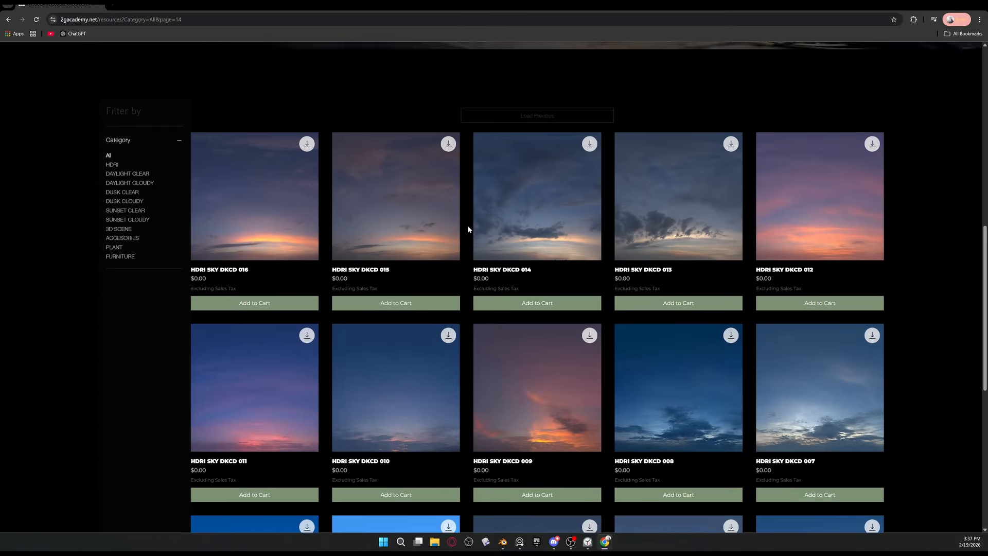
scroll(481, 352, "down", 4)
scroll(460, 371, "down", 4)
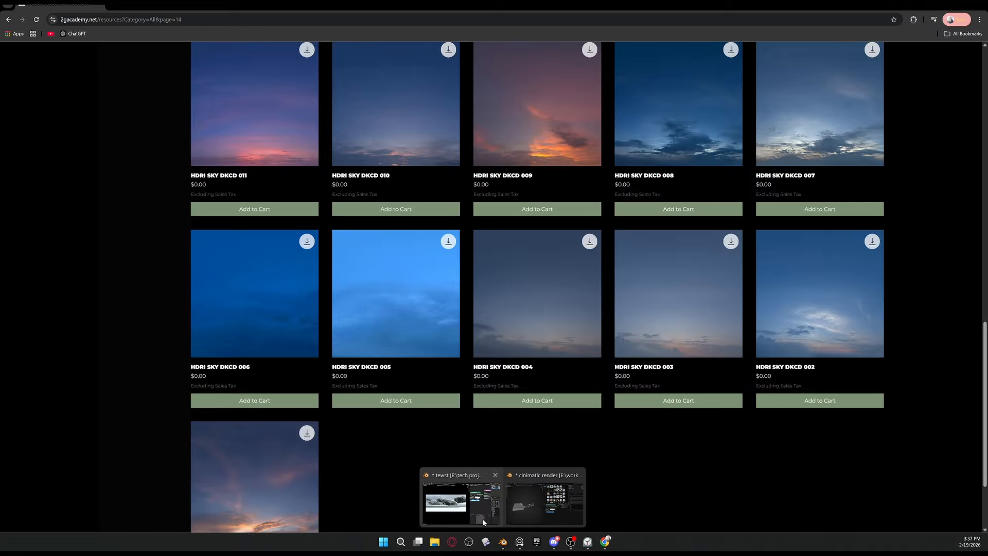
Step: Switch back to the PureRef reference board and locate the cluster of sci-fi megastructure artworks
left_click(520, 541)
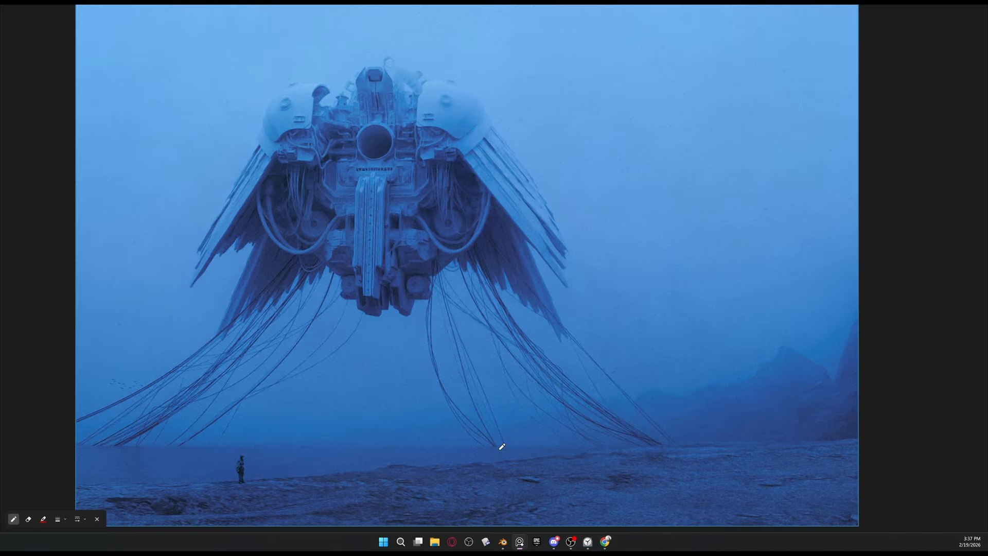
scroll(441, 332, "down", 1)
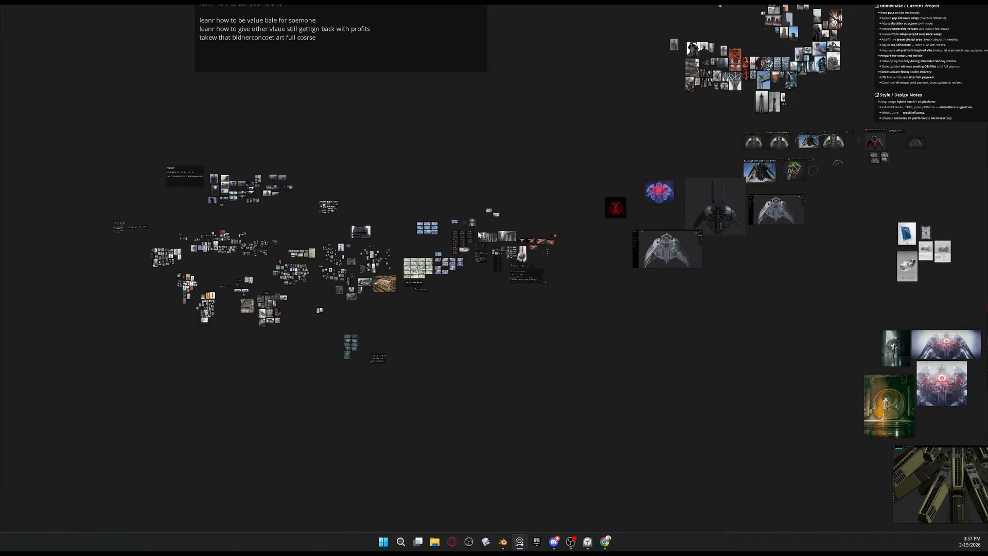
left_click_drag(394, 230, 391, 257)
scroll(391, 258, "up", 5)
left_click_drag(298, 236, 523, 164)
scroll(419, 218, "up", 3)
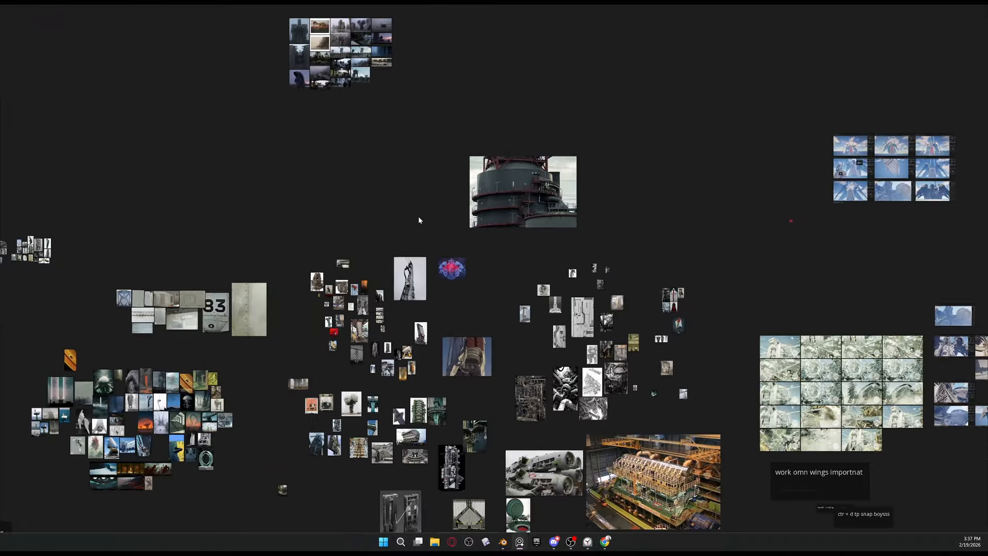
scroll(419, 220, "up", 3)
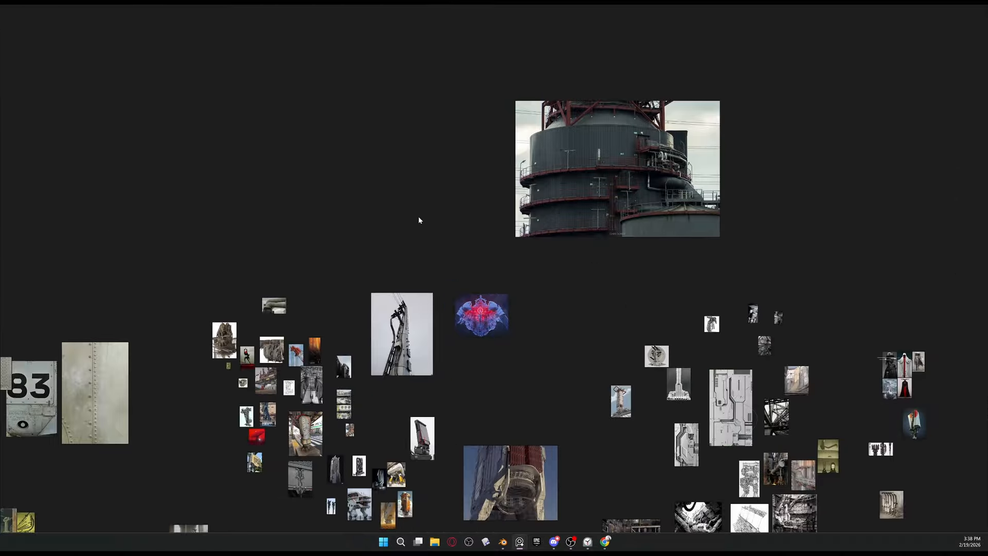
scroll(398, 291, "down", 1)
left_click_drag(410, 324, 713, 79)
scroll(361, 256, "up", 2)
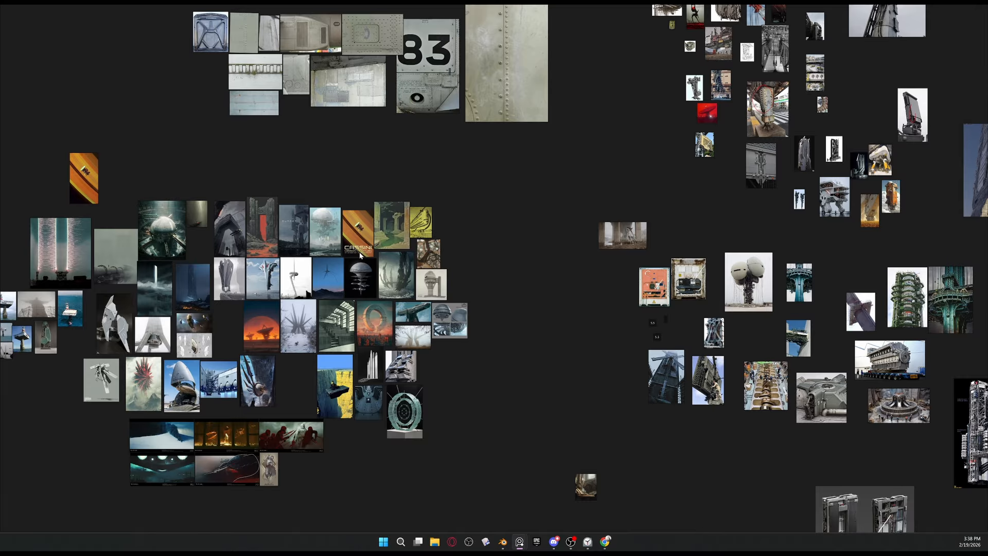
Step: Examine the light haze around the domed reactor chamber and the neighbouring foggy pipe artwork
scroll(180, 226, "up", 10)
left_click_drag(110, 234, 440, 242)
scroll(440, 242, "down", 2)
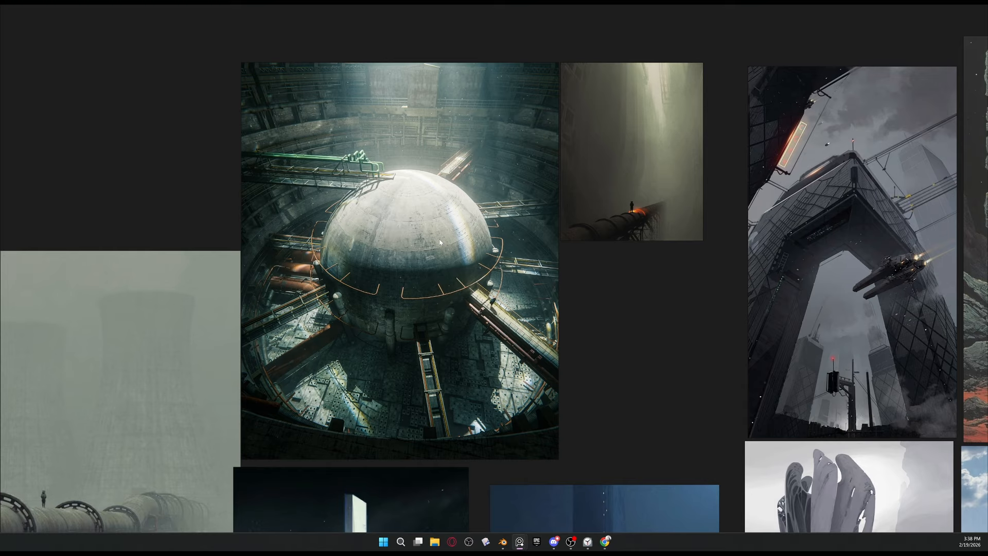
scroll(440, 241, "down", 2)
scroll(440, 244, "up", 4)
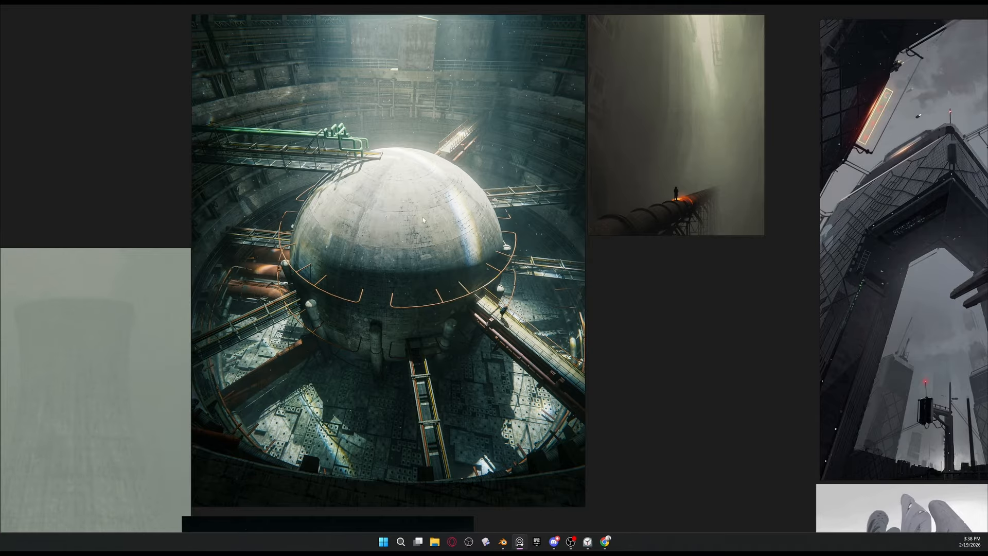
scroll(422, 220, "down", 2)
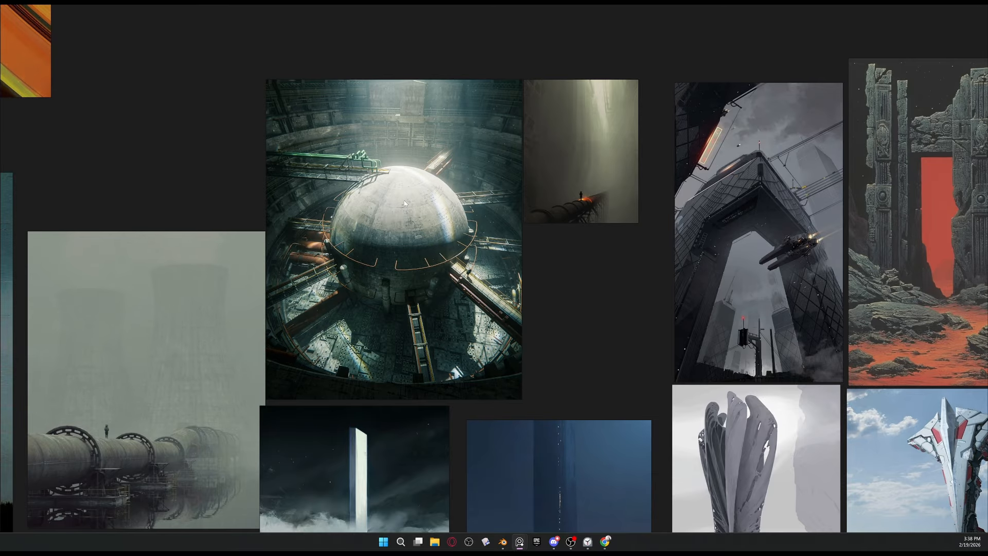
Step: Enlarge the grey arch-tower artwork in the cluster and examine the foggy towers behind it
left_click(684, 243)
left_click_drag(668, 245, 236, 232)
scroll(494, 245, "up", 2)
scroll(368, 221, "down", 5)
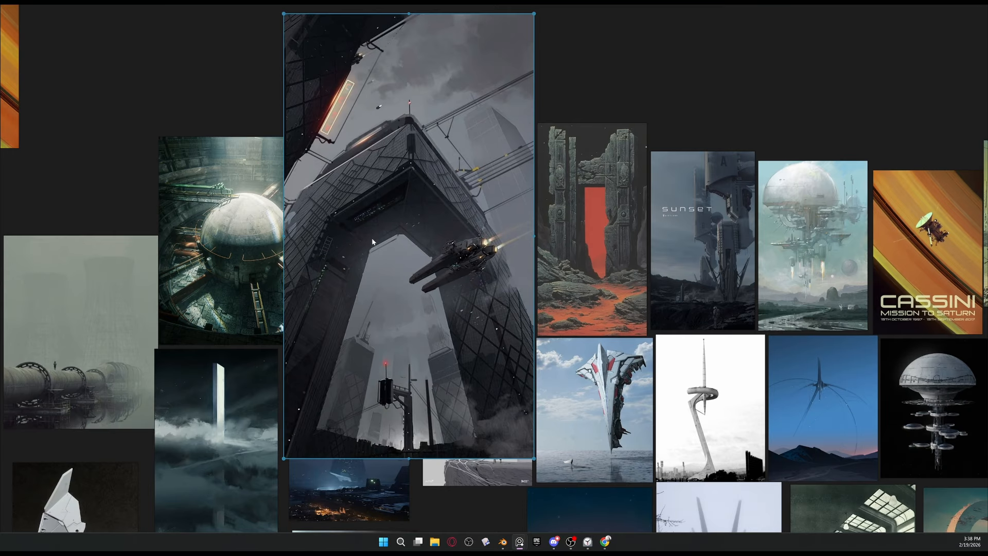
scroll(368, 225, "up", 4)
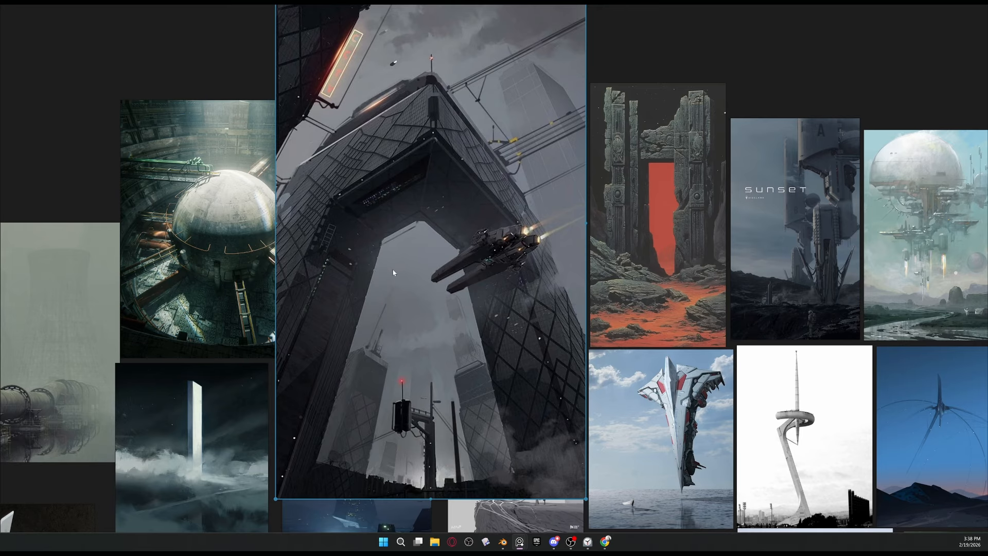
scroll(393, 273, "down", 6)
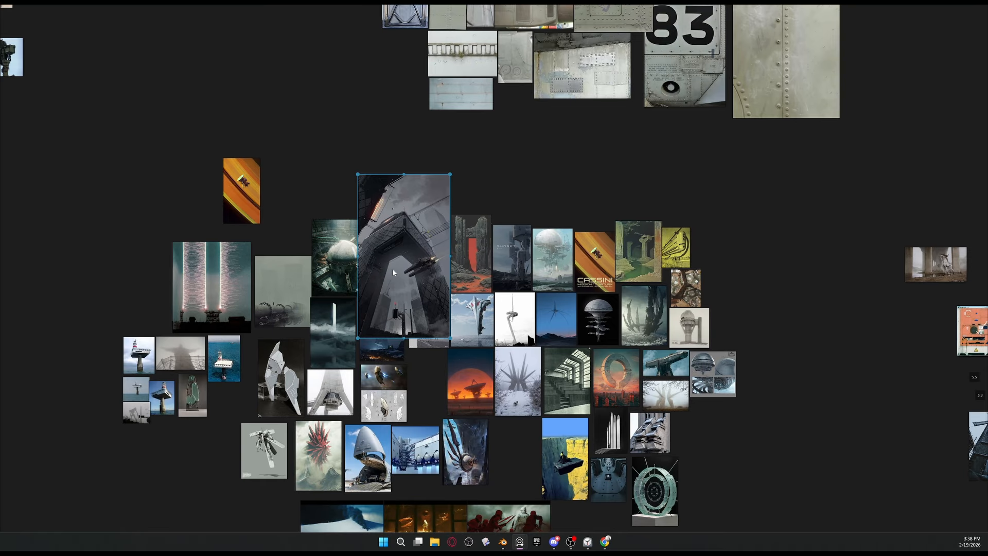
Step: Place the grey arch-tower artwork beside the teal arch render and scale it down slightly to a closer size
left_click_drag(393, 273, 408, 231)
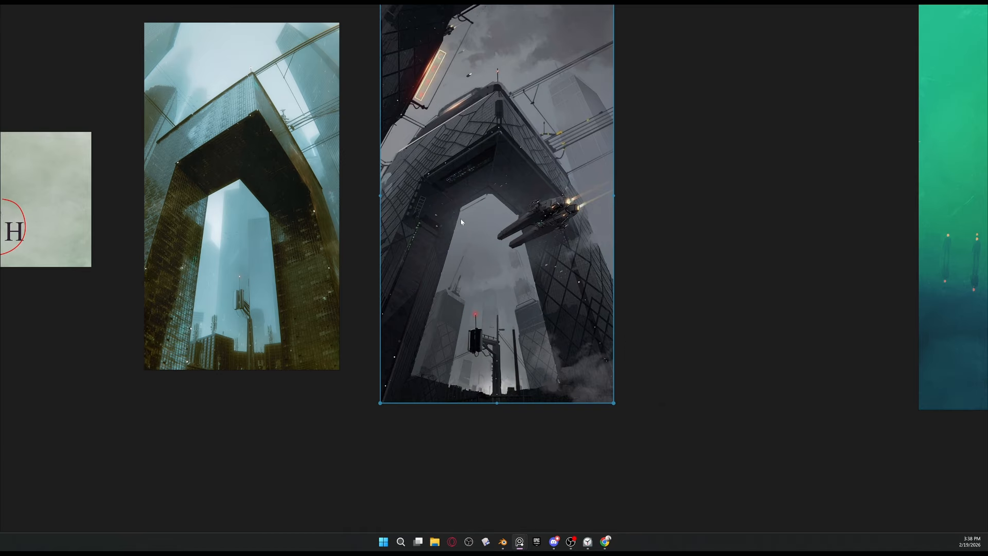
scroll(461, 222, "up", 2)
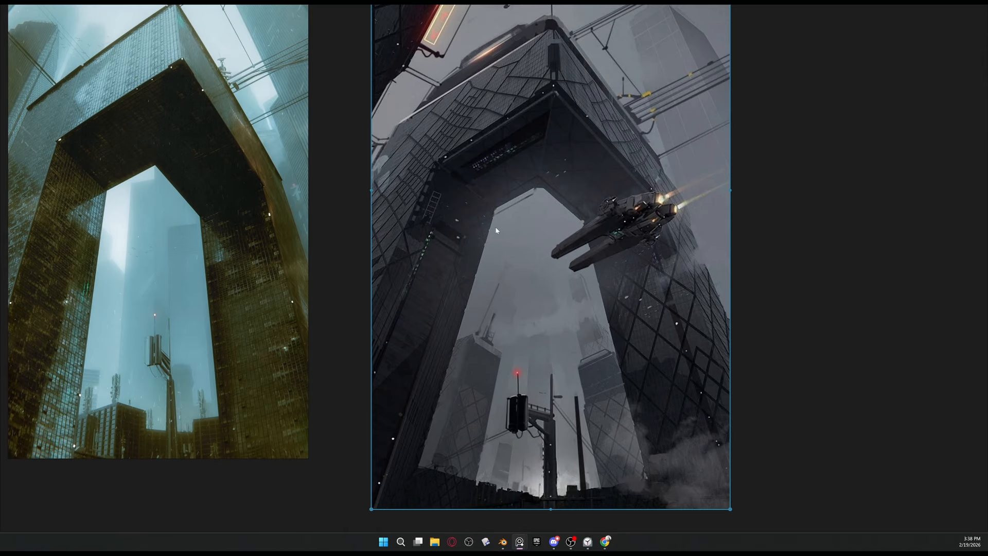
left_click_drag(370, 223, 439, 234)
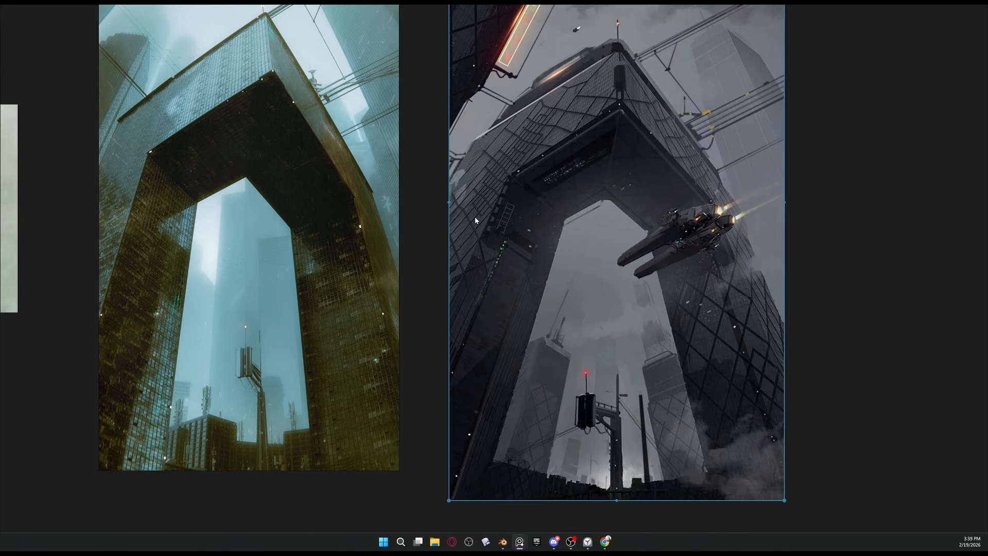
Step: Compare the fog depth and background towers of the teal arch render with those of the grey arch artwork
left_click_drag(526, 162, 497, 186)
scroll(495, 185, "down", 3)
scroll(541, 275, "up", 3)
scroll(463, 235, "down", 3)
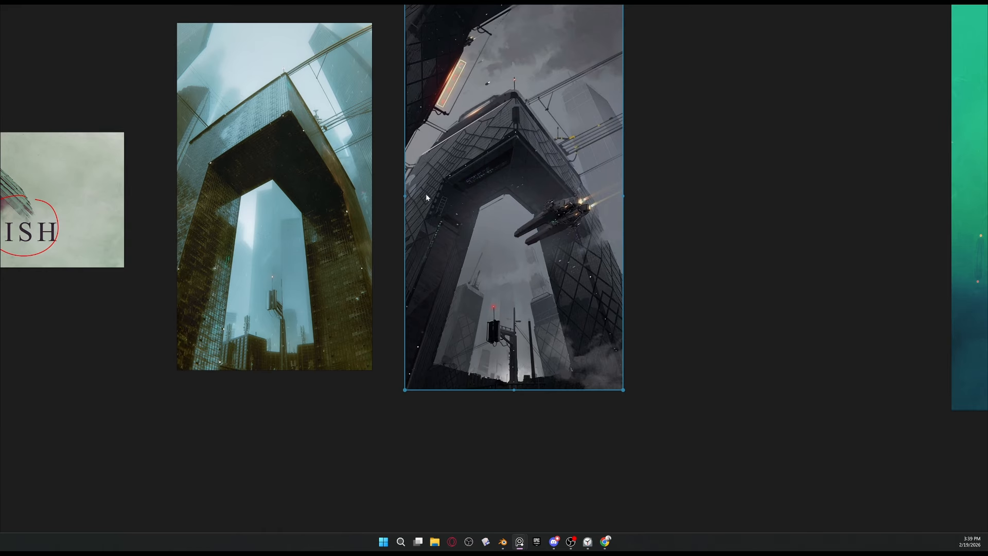
scroll(486, 131, "up", 3)
scroll(394, 183, "down", 3)
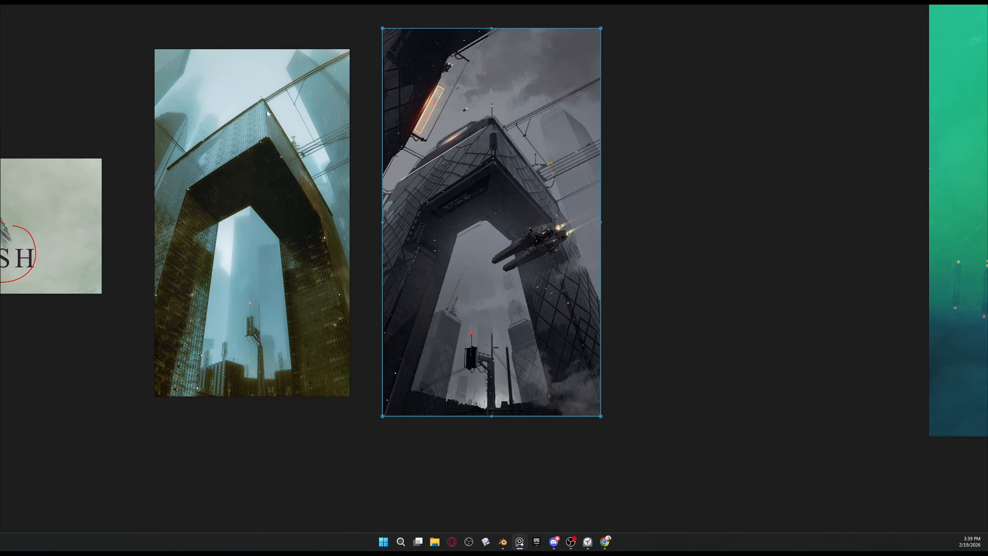
scroll(370, 137, "up", 2)
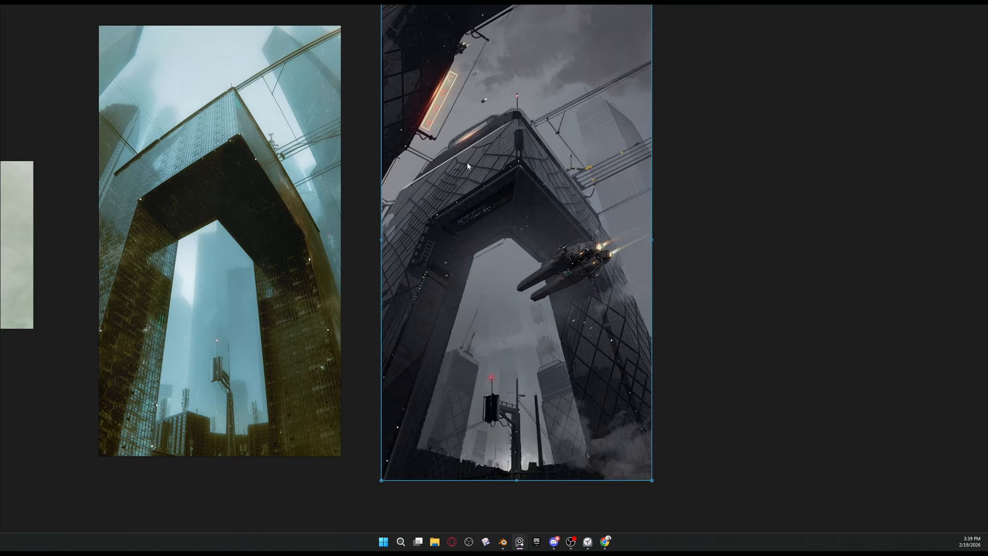
Step: Mark the foreground structure and distant tower in the grey arch artwork and the faded background towers in the teal render in red
key("d")
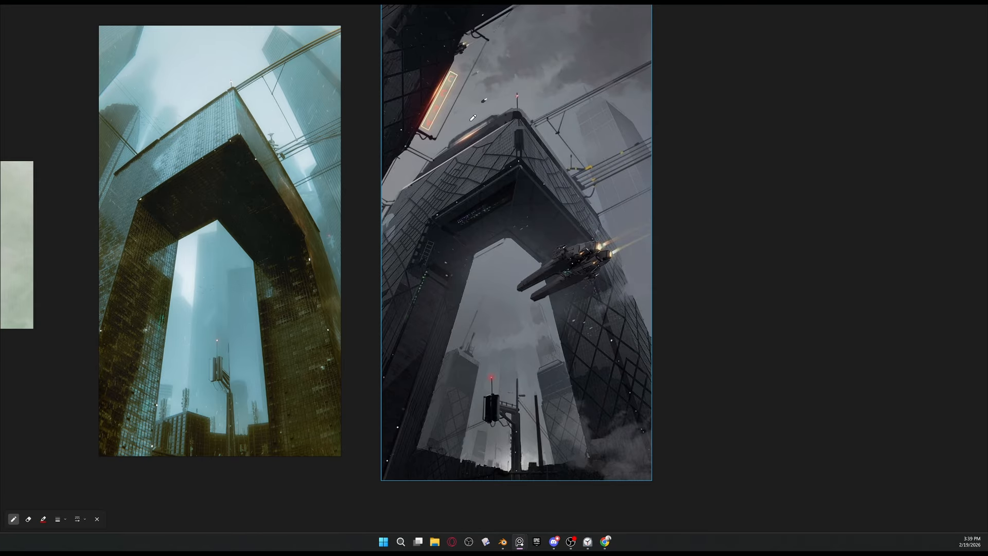
left_click_drag(488, 13, 387, 152)
mouse_move(548, 91)
left_mouse_down()
mouse_move(593, 212)
mouse_move(664, 202)
left_mouse_up()
mouse_move(169, 64)
left_mouse_down()
mouse_move(122, 169)
mouse_move(100, 93)
mouse_move(164, 31)
left_mouse_up()
mouse_move(245, 49)
left_mouse_down()
mouse_move(361, 153)
mouse_move(369, 38)
left_mouse_up()
scroll(538, 398, "down", 3)
Step: Draw a red circle around the signal post and misty buildings at the base of the grey arch artwork
left_click_drag(536, 399, 523, 351)
mouse_move(495, 306)
left_mouse_down()
mouse_move(550, 350)
mouse_move(508, 316)
left_mouse_up()
scroll(340, 331, "up", 3)
left_click(318, 198)
mouse_move(317, 227)
left_mouse_down()
mouse_move(369, 356)
mouse_move(370, 341)
left_mouse_up()
mouse_move(304, 317)
left_mouse_down()
mouse_move(282, 340)
mouse_move(367, 353)
left_mouse_up()
key("e")
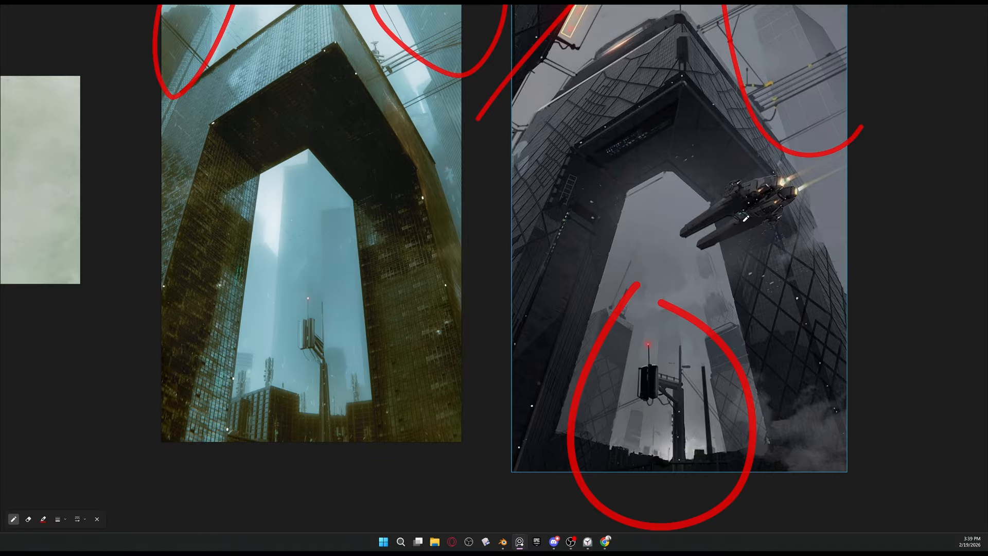
Step: Circle the spaceship in the grey arch artwork and the inner edge of the teal arch's right leg, and leave drawing mode
mouse_move(760, 166)
left_mouse_down()
mouse_move(730, 174)
mouse_move(782, 206)
mouse_move(778, 188)
left_mouse_up()
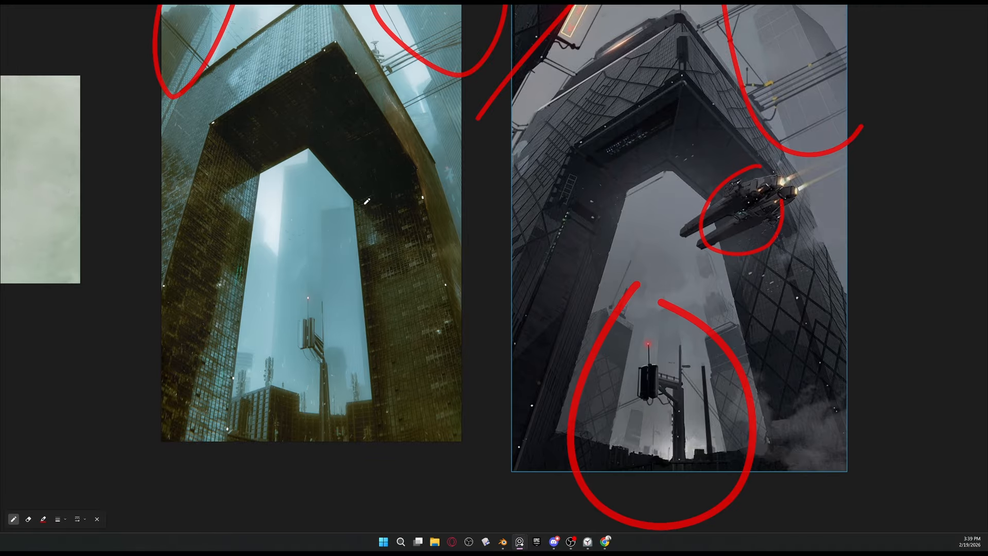
mouse_move(381, 193)
left_mouse_down()
mouse_move(360, 257)
mouse_move(360, 193)
mouse_move(443, 287)
left_mouse_up()
scroll(463, 281, "down", 5)
left_click_drag(328, 309, 378, 303)
key("Escape")
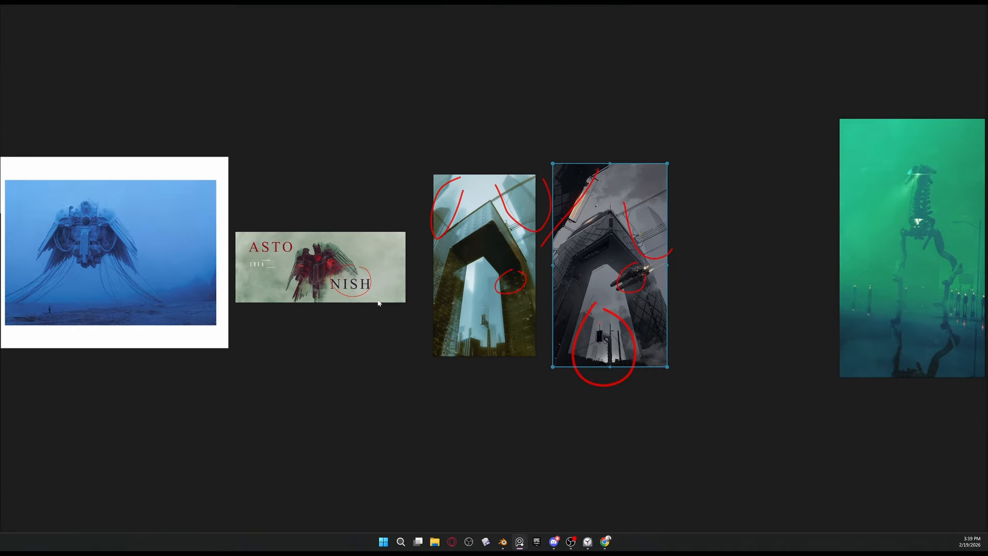
Step: Find the blue night-city reference on the board and examine its glowing highway and hazy towers
scroll(378, 303, "down", 4)
scroll(302, 362, "down", 3)
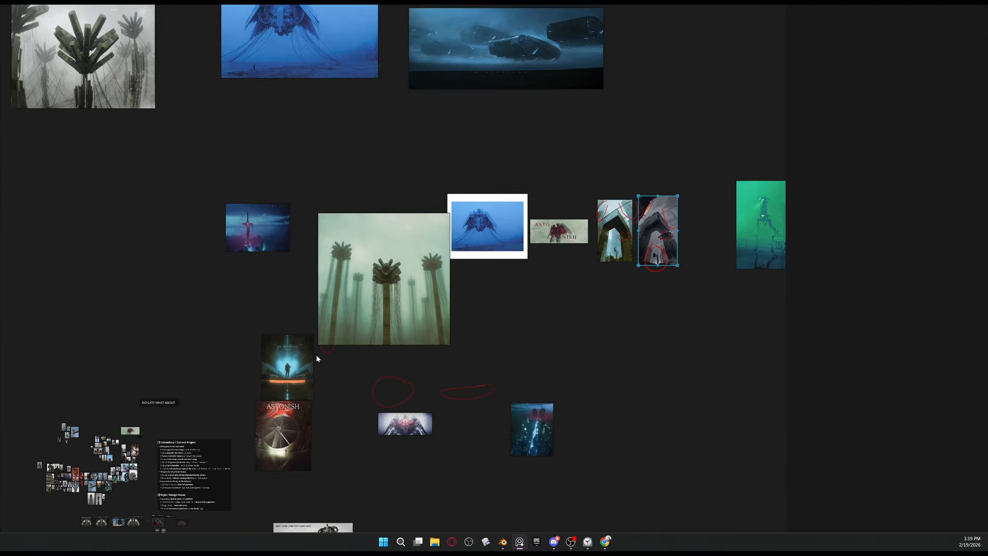
scroll(316, 354, "up", 8)
scroll(368, 252, "up", 10)
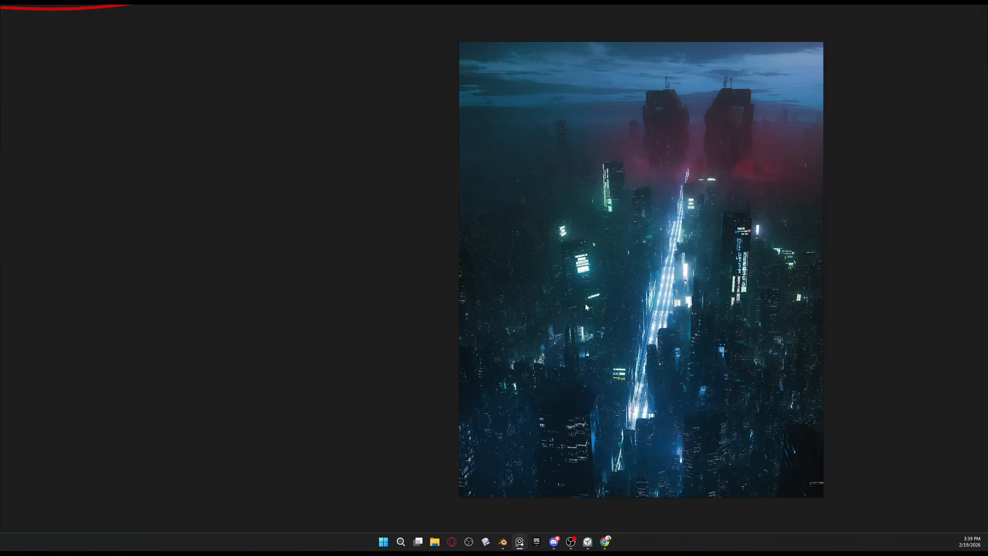
scroll(378, 256, "up", 3)
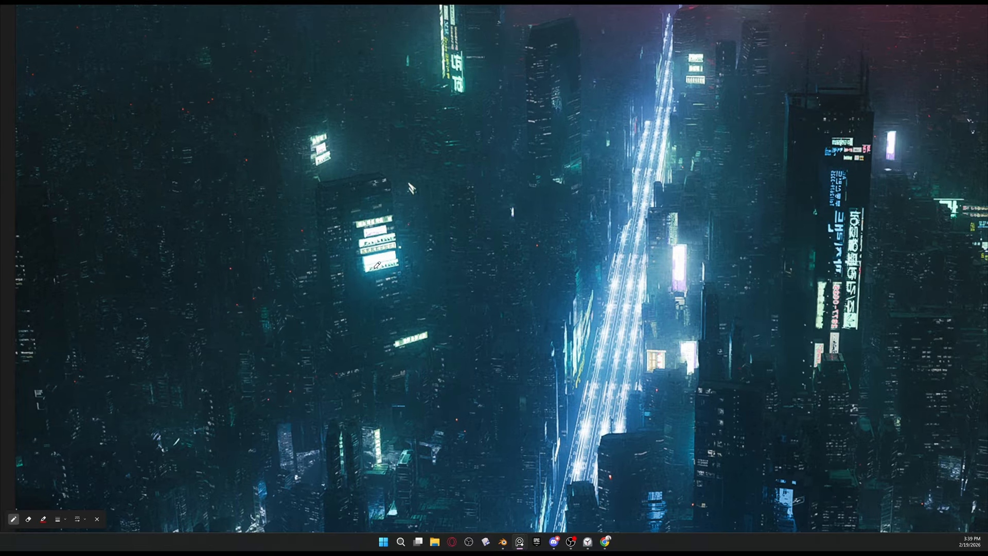
Step: Draw temporary circles around the glowing signs on the dark building in the night-city reference and erase them
scroll(373, 278, "up", 3)
mouse_move(378, 234)
left_mouse_down()
mouse_move(318, 225)
mouse_move(408, 181)
mouse_move(340, 287)
left_mouse_up()
key("e")
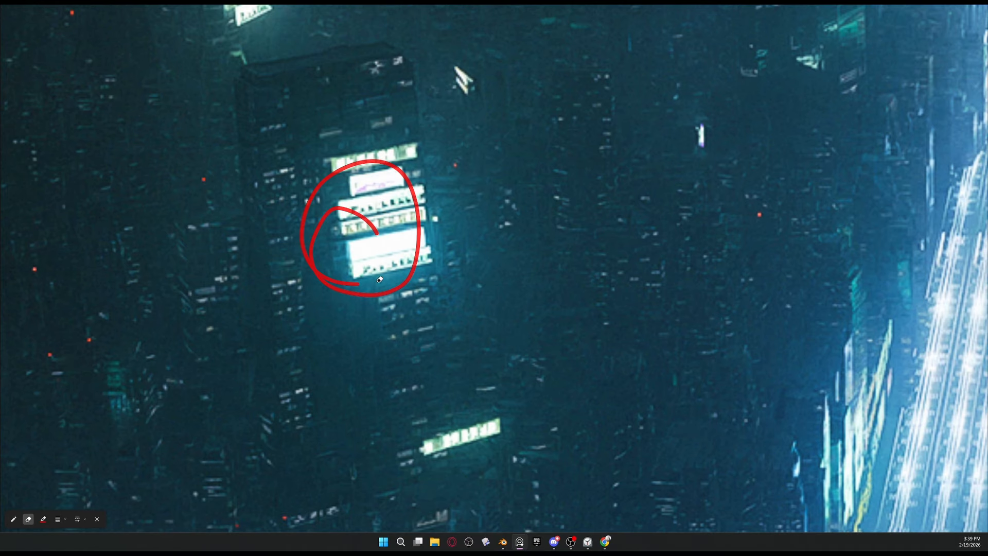
key("b")
mouse_move(397, 253)
left_mouse_down()
mouse_move(437, 260)
mouse_move(397, 252)
left_mouse_up()
key("e")
key("p")
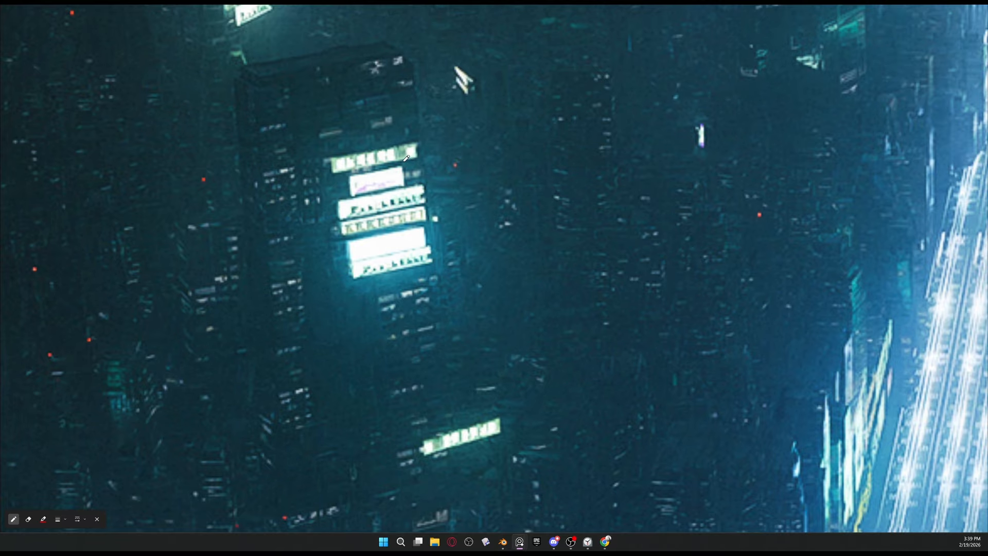
Step: Circle the stacked bright signs on the dark building in the night-city reference to mark their glow, and erase the marking
mouse_move(383, 139)
left_mouse_down()
mouse_move(342, 176)
mouse_move(383, 277)
mouse_move(455, 199)
mouse_move(371, 152)
left_mouse_up()
scroll(372, 200, "down", 3)
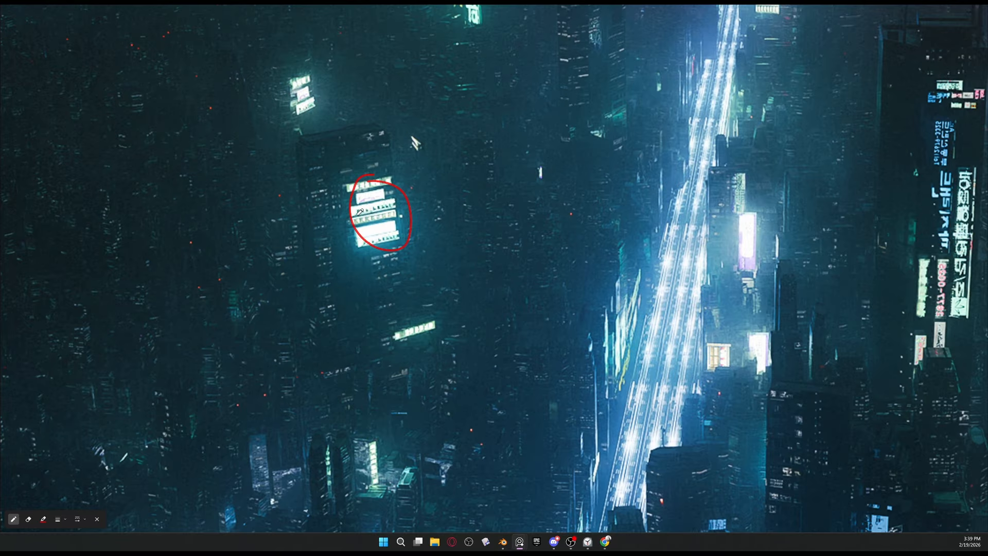
mouse_move(321, 178)
left_mouse_down()
mouse_move(320, 203)
mouse_move(321, 191)
left_mouse_up()
key("e")
key("e")
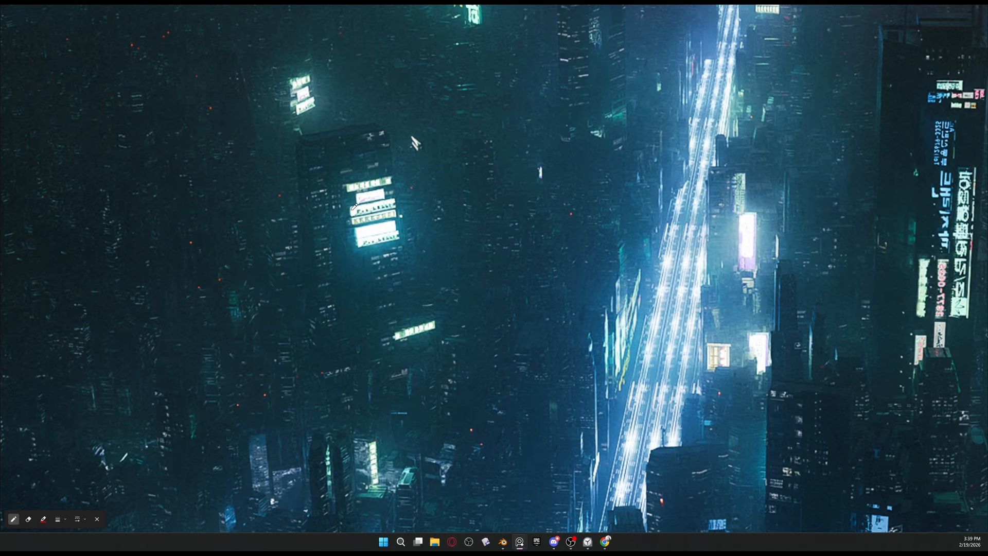
Step: Examine the red mist around the twin towers and the haze over the glowing highway in the night-city reference
scroll(386, 213, "down", 4)
mouse_move(527, 164)
left_mouse_down()
mouse_move(486, 165)
mouse_move(359, 278)
left_mouse_up()
scroll(415, 226, "up", 2)
scroll(360, 275, "down", 3)
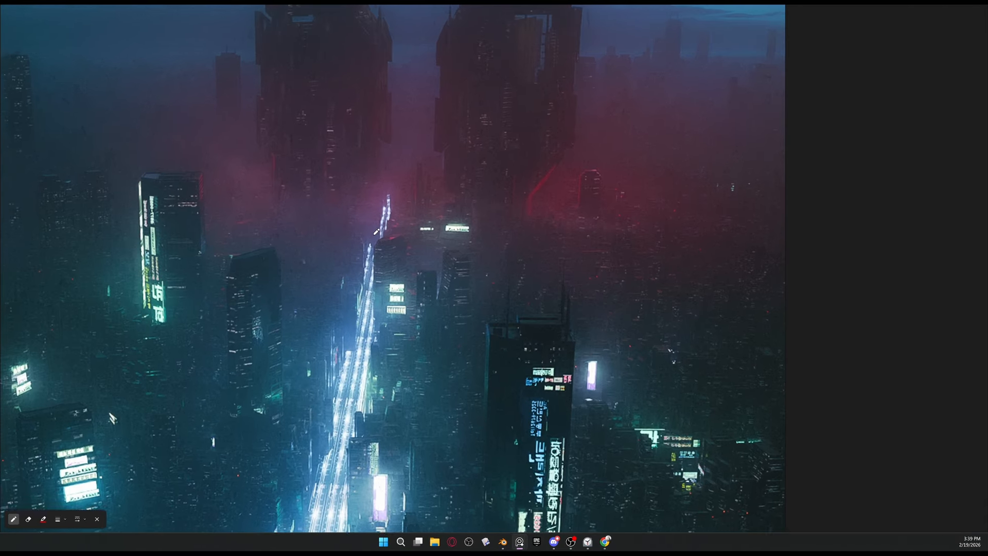
scroll(357, 228, "down", 3)
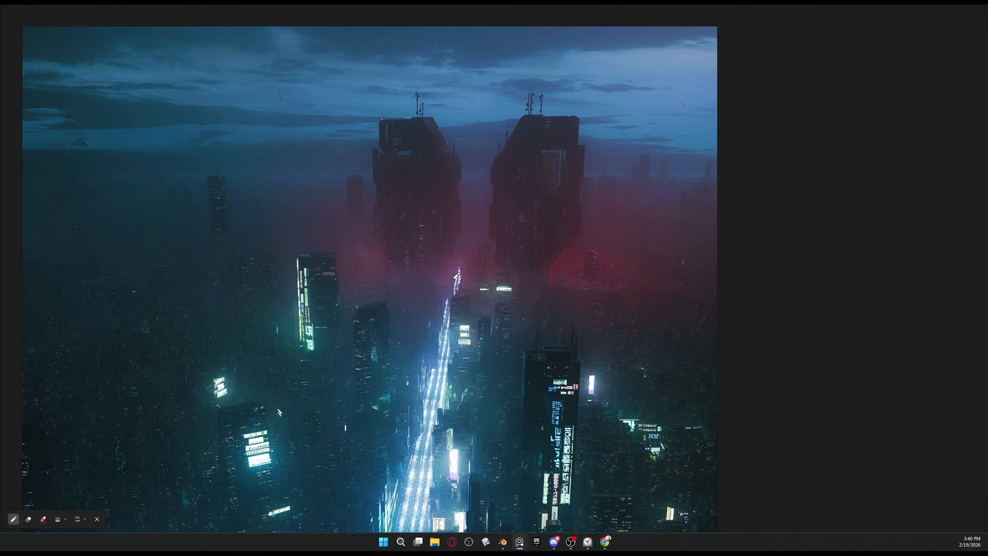
scroll(455, 276, "down", 3)
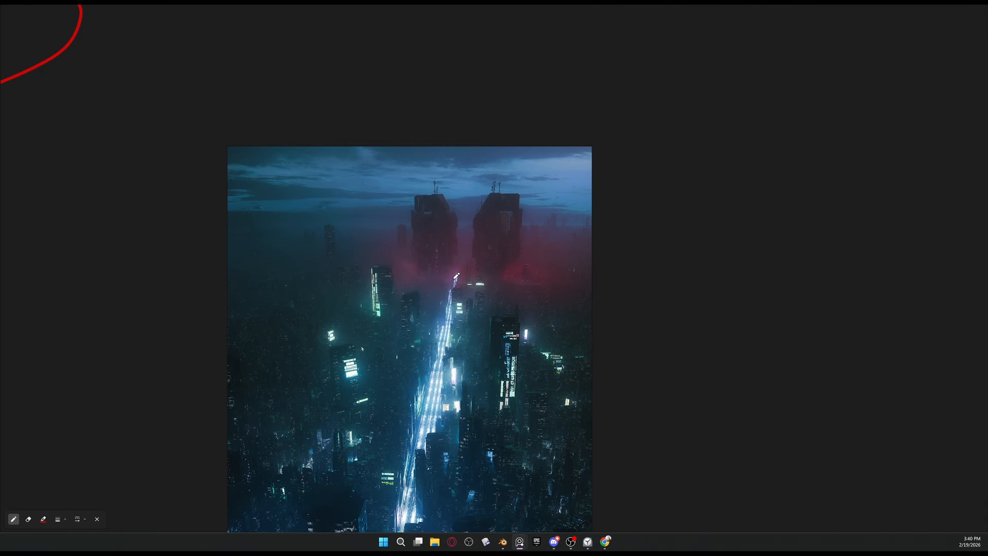
scroll(456, 276, "up", 5)
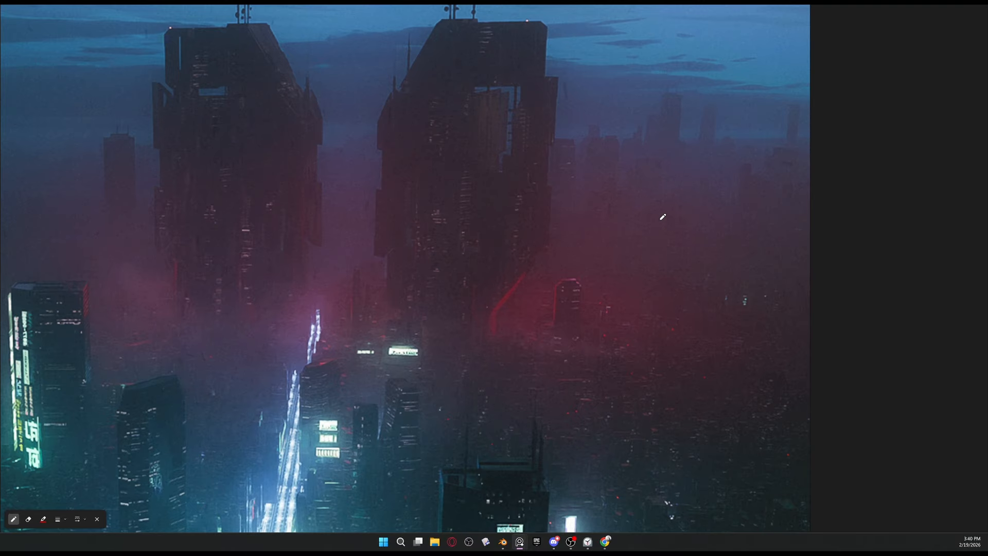
scroll(679, 208, "down", 3)
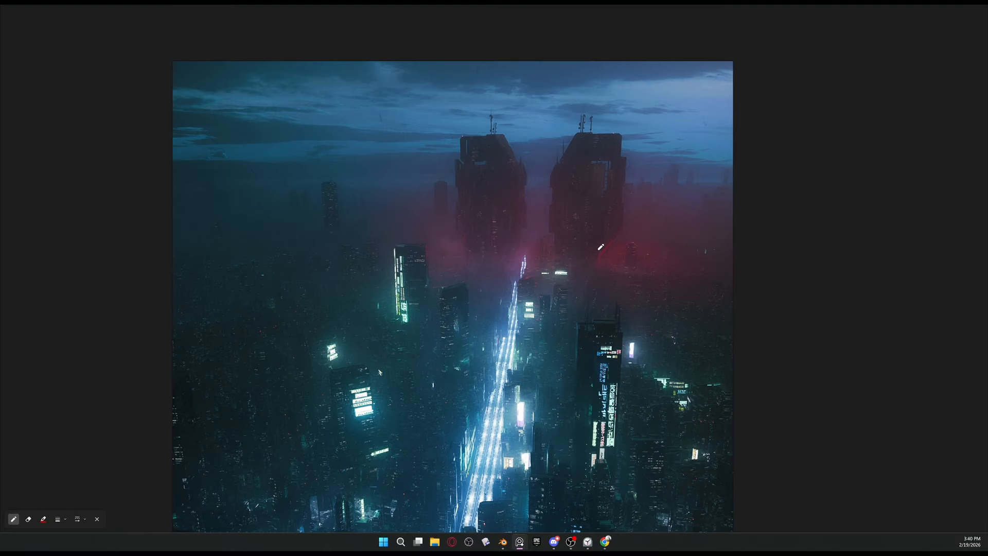
scroll(590, 253, "down", 3)
scroll(497, 220, "up", 5)
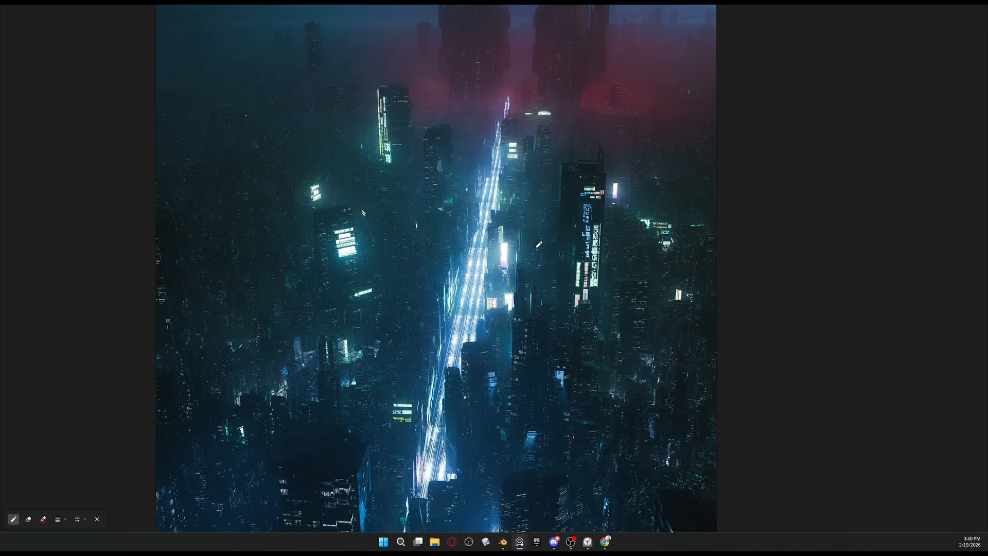
scroll(488, 186, "down", 4)
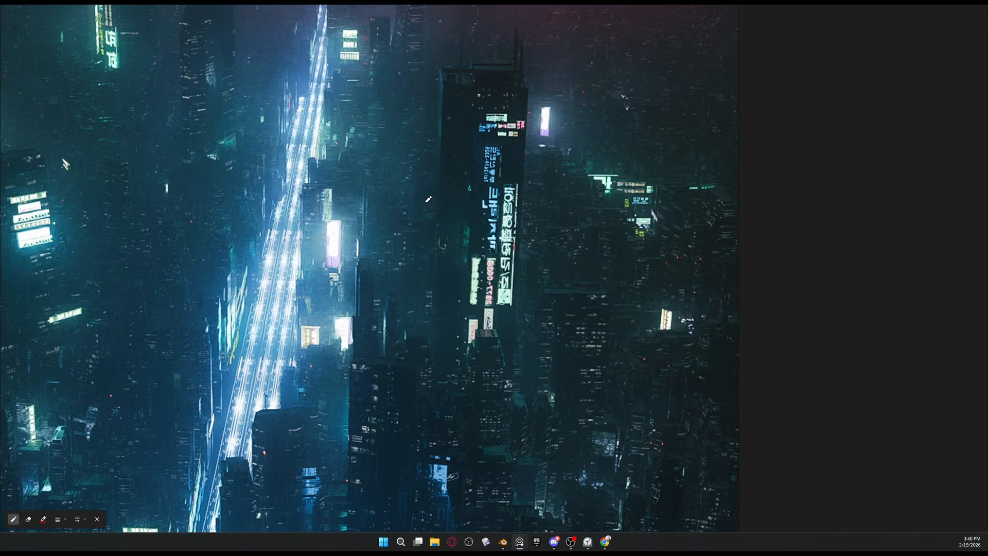
scroll(430, 187, "up", 2)
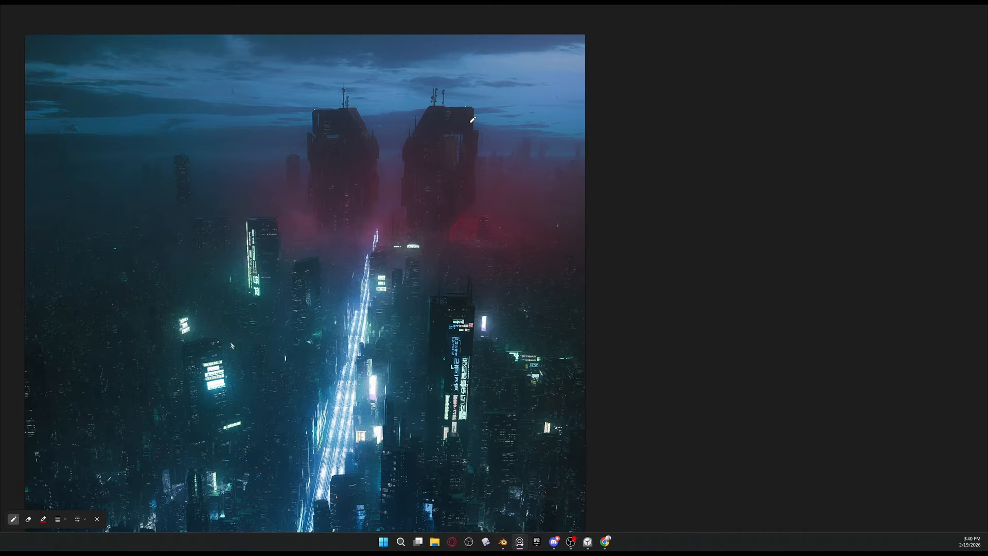
Step: Inspect the sword-shaped structure artwork, comparing its purple fog and fading background towers with the blue haze beside them
scroll(413, 254, "up", 3)
scroll(413, 253, "down", 4)
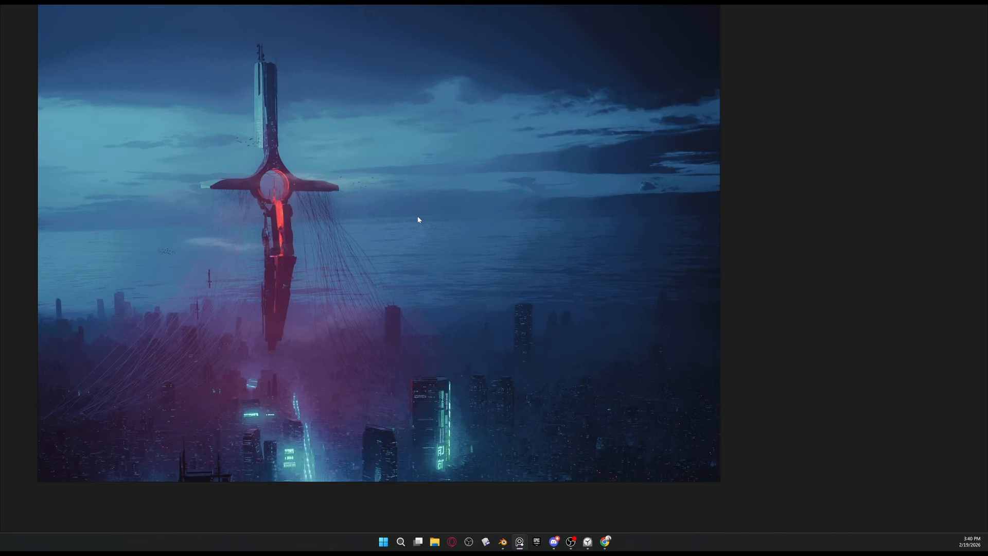
scroll(366, 316, "up", 5)
scroll(505, 307, "down", 2)
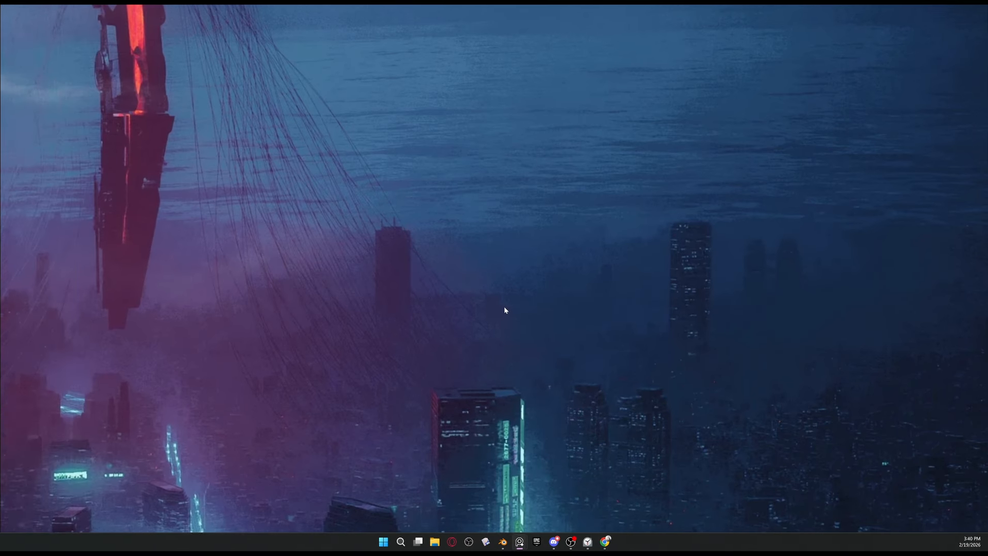
left_click_drag(114, 312, 779, 290)
scroll(517, 291, "down", 6)
left_click_drag(682, 127, 524, 276)
Step: Find the blue winged-machine reference on the board and view it enlarged
scroll(524, 276, "down", 4)
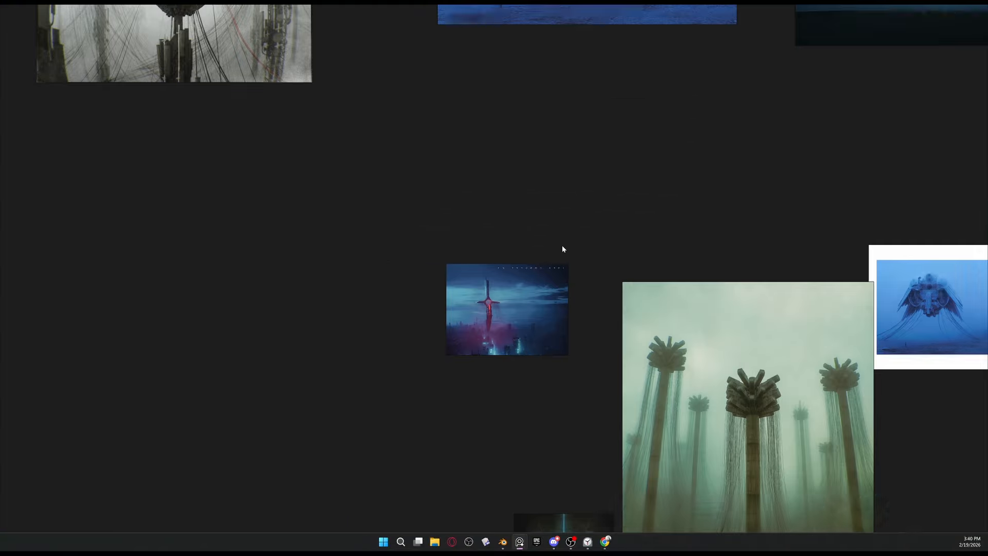
scroll(563, 249, "down", 5)
double_click(350, 228)
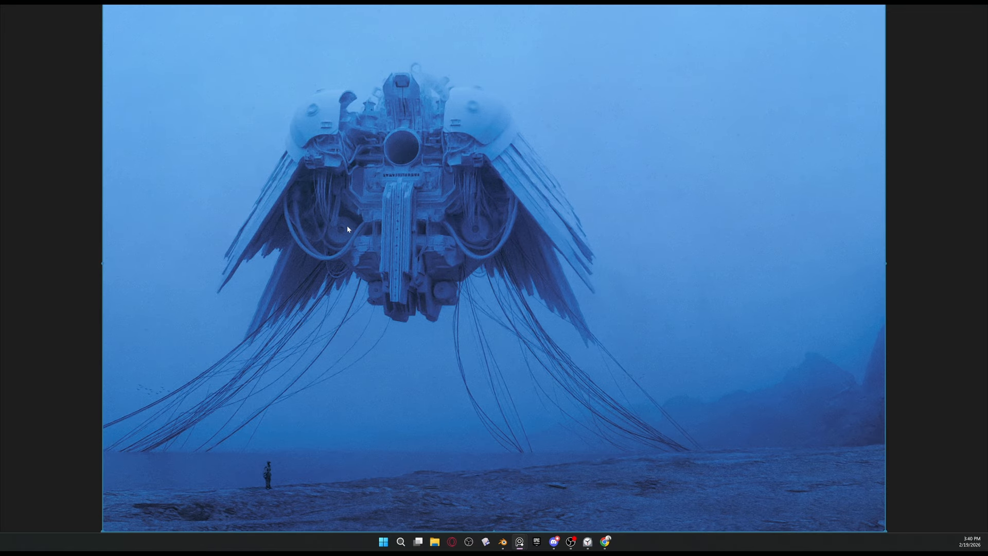
scroll(348, 229, "down", 4)
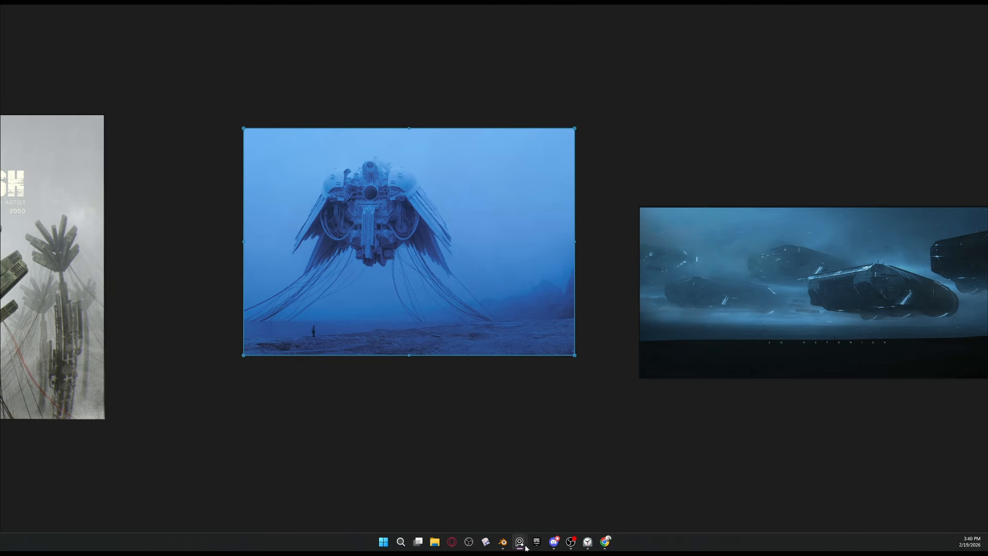
Step: Switch to the tewst project in Blender with the flying ships and show the scene's render settings
mouse_move(503, 543)
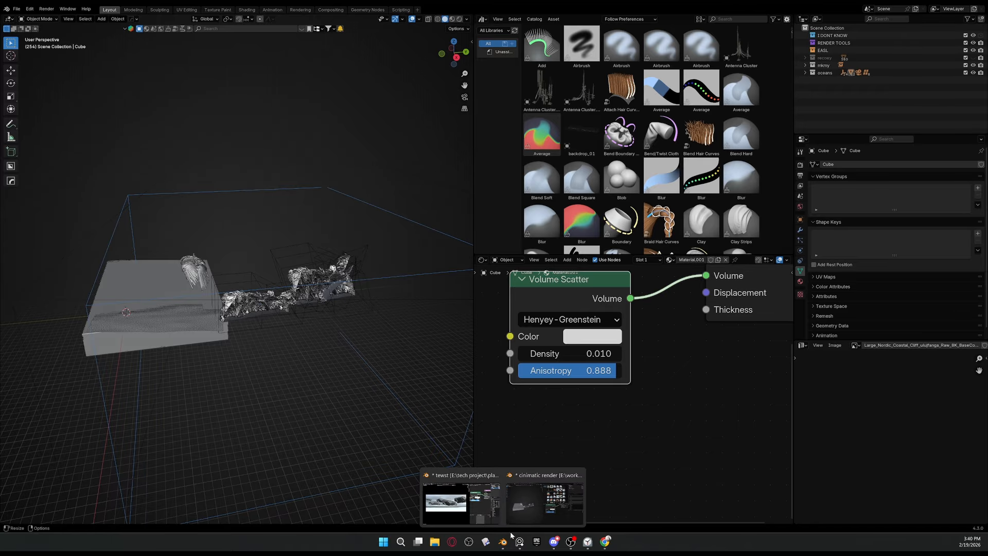
left_click(470, 515)
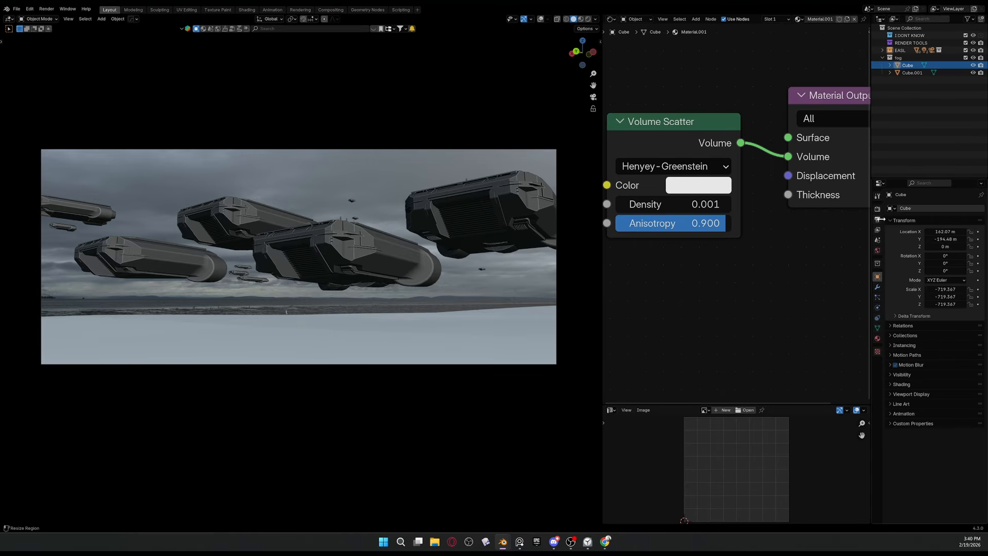
left_click(877, 219)
left_click(879, 211)
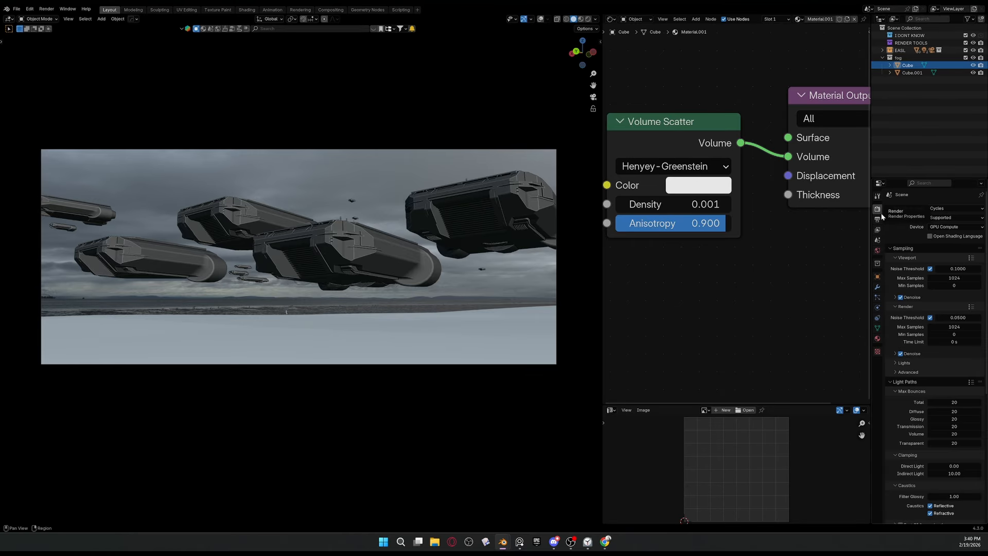